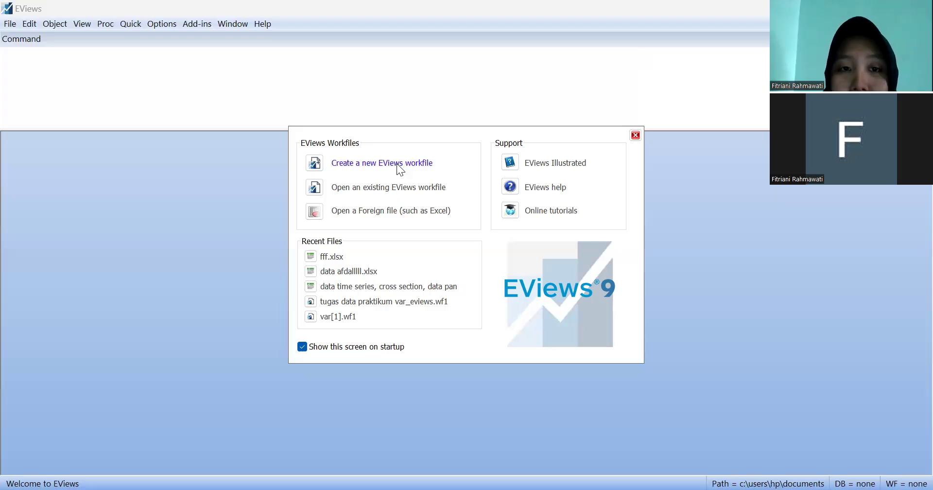
# Create a new workfile with dated regular annual frequency, starting in 1994 and ending in 2024
pyautogui.click(533, 202)
pyautogui.write('1994202')
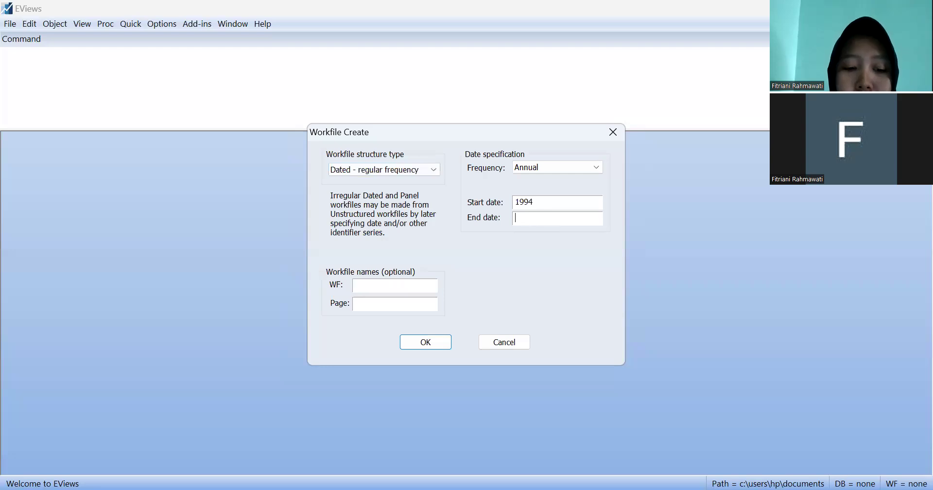
pyautogui.write('4')
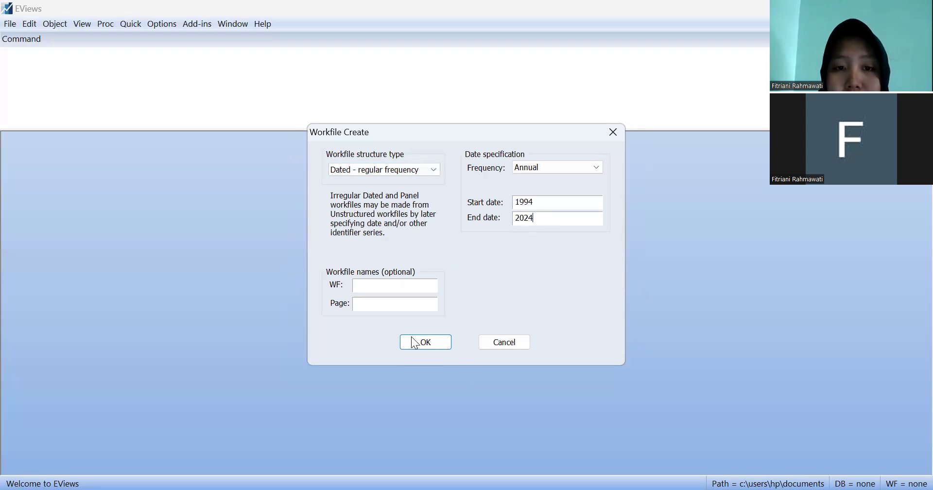
pyautogui.click(415, 343)
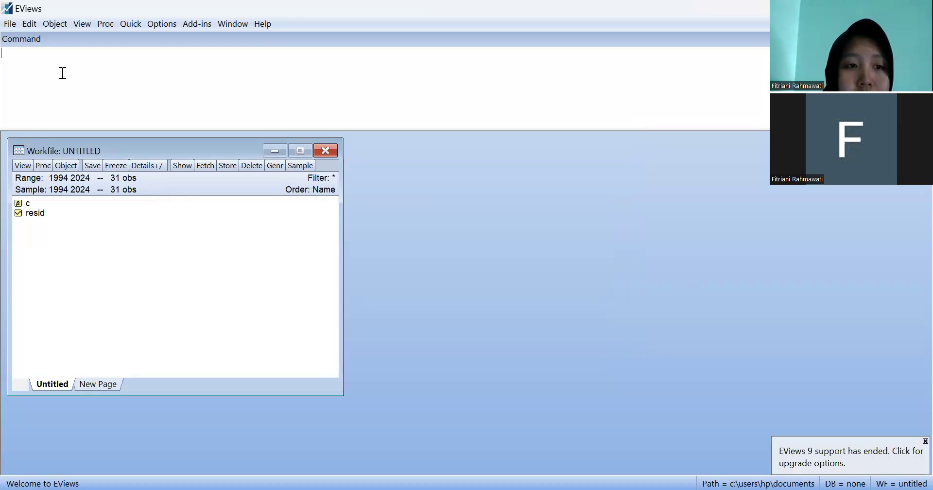
# Open an empty group for editing series and paste the copied data starting at the first column's name cell
pyautogui.click(128, 26)
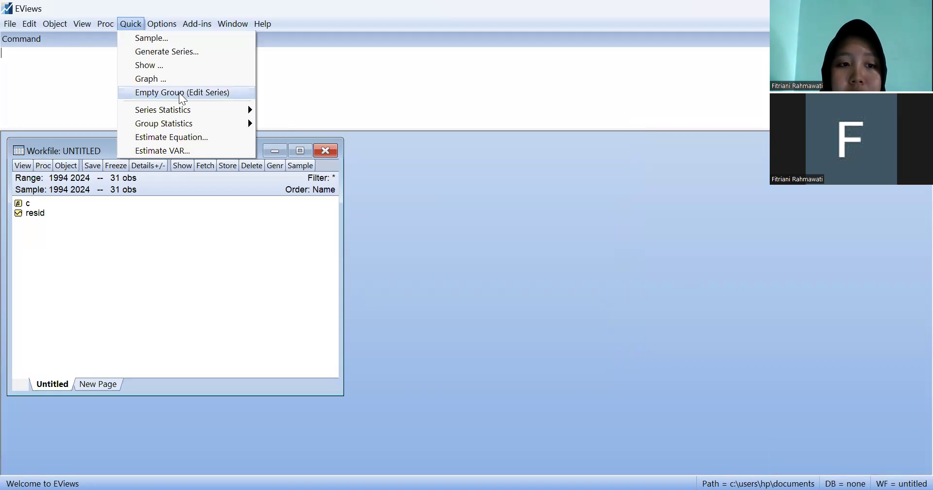
pyautogui.press('Return')
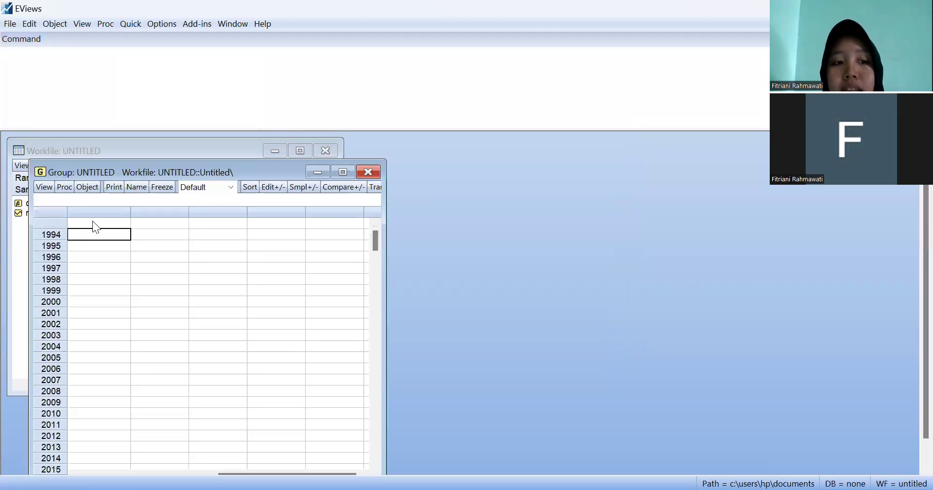
pyautogui.click(93, 223)
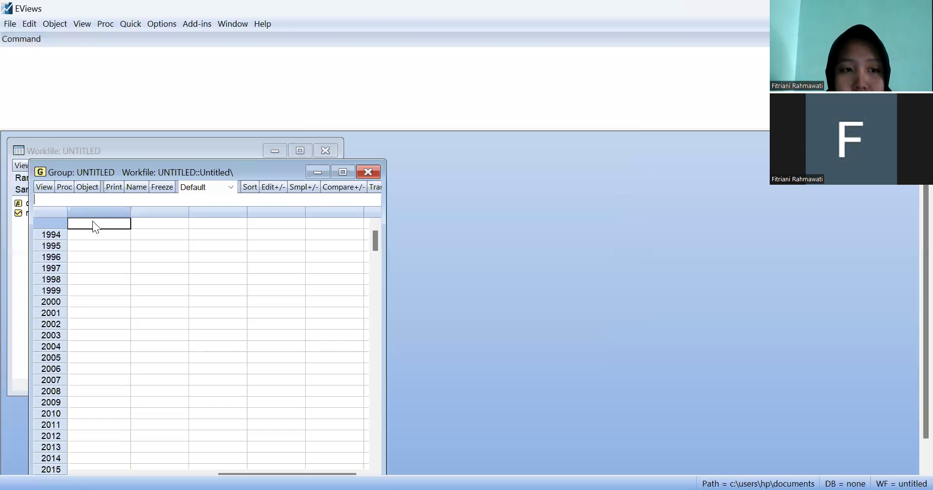
pyautogui.hotkey('ctrl', 'v')
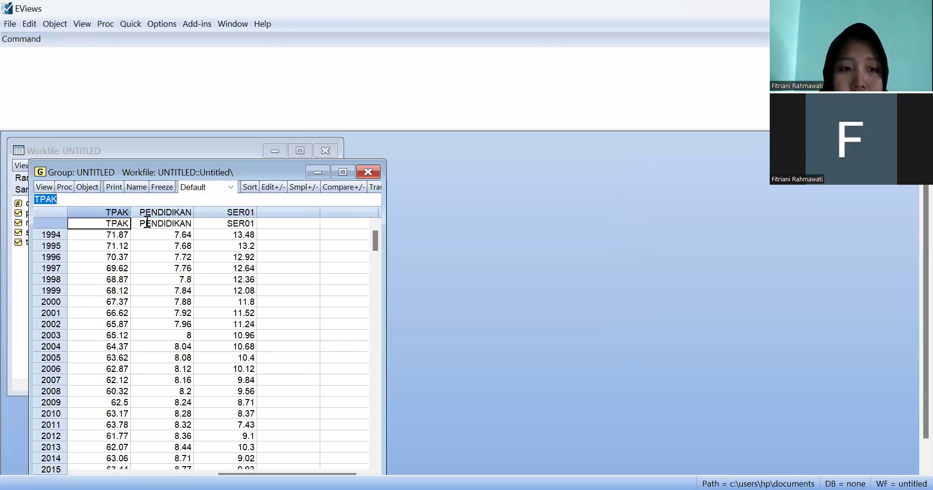
# Rename the PENDIDIKAN series to PEND in the group and accept the rename
pyautogui.click(189, 225)
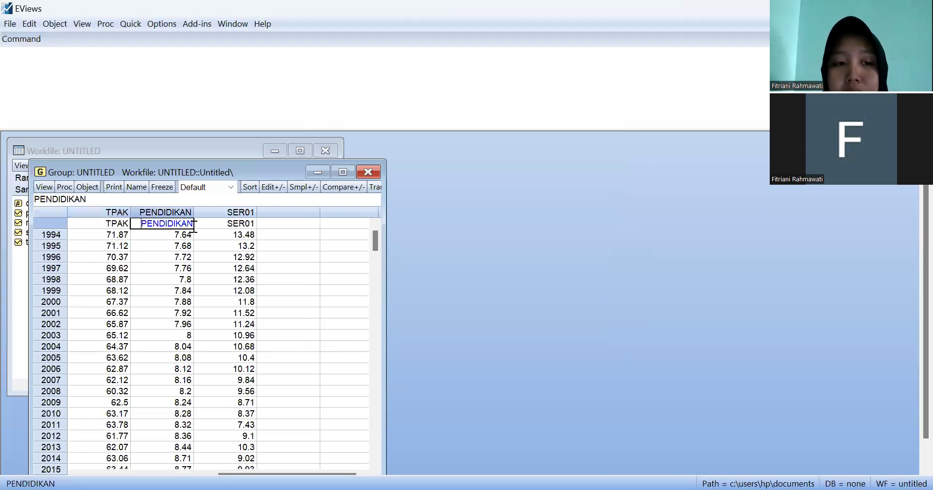
pyautogui.press('BackSpace')
pyautogui.press('BackSpace')
pyautogui.press('BackSpace')
pyautogui.press('BackSpace')
pyautogui.press('BackSpace')
pyautogui.press('BackSpace')
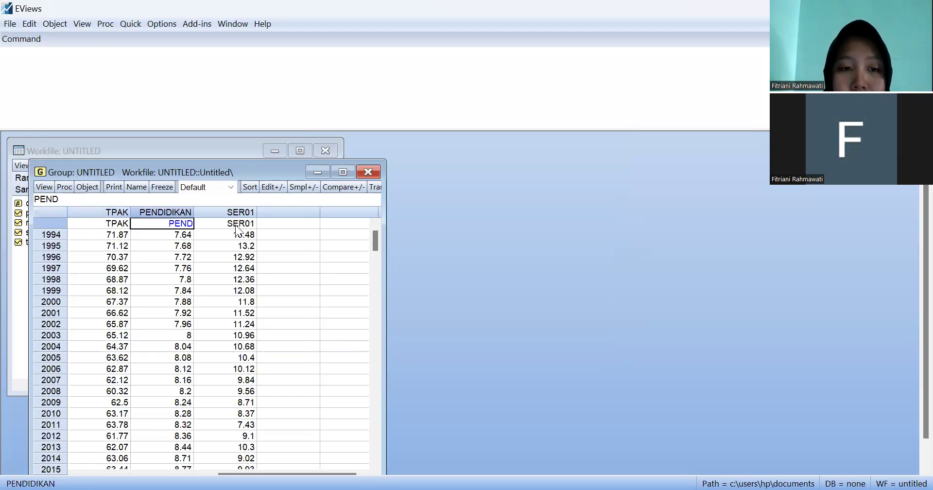
pyautogui.click(189, 348)
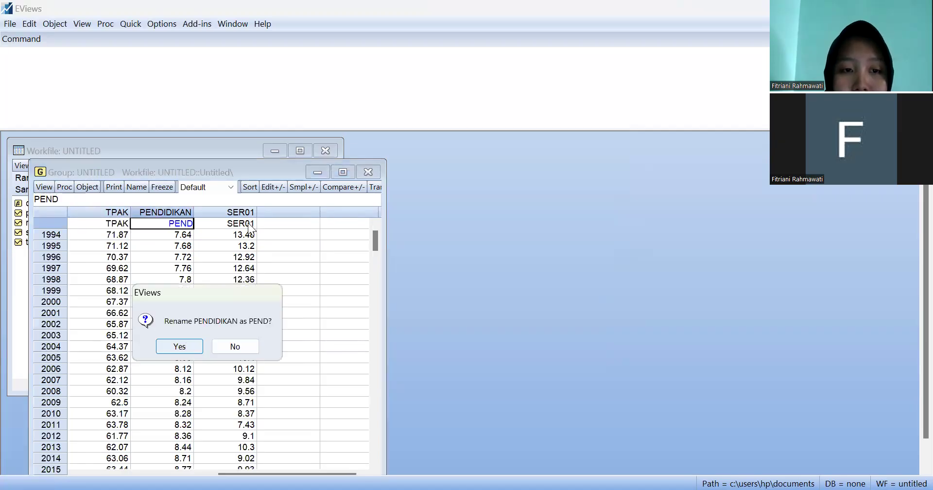
pyautogui.press('Return')
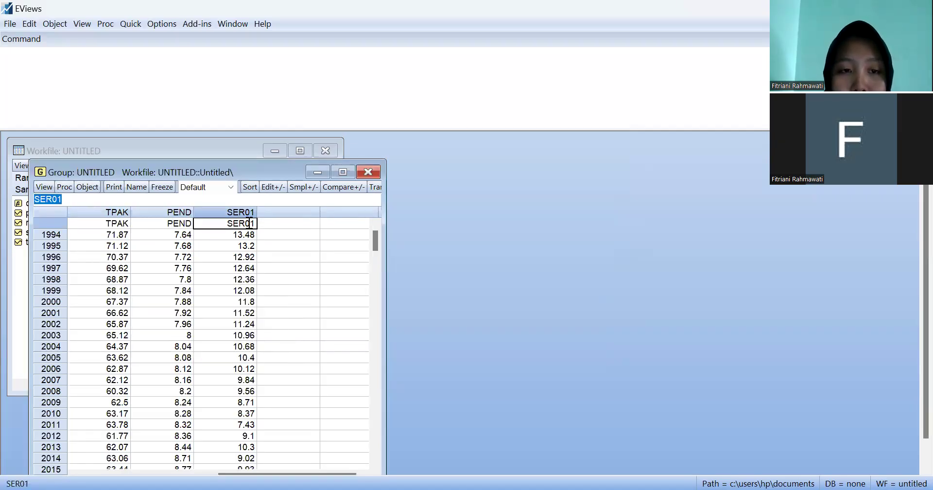
# Rename the SER01 series to TP, and close the untitled group, accepting its deletion
pyautogui.click(254, 223)
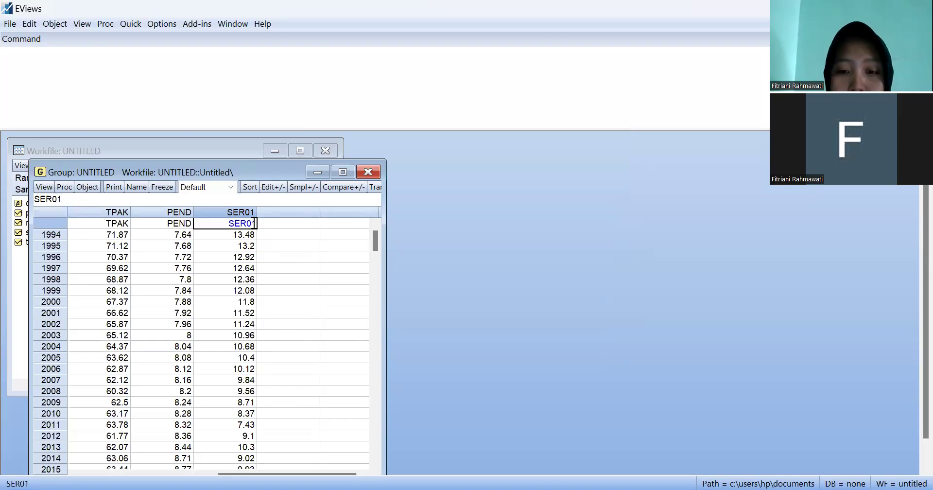
pyautogui.press('BackSpace')
pyautogui.press('BackSpace')
pyautogui.press('BackSpace')
pyautogui.press('BackSpace')
pyautogui.press('BackSpace')
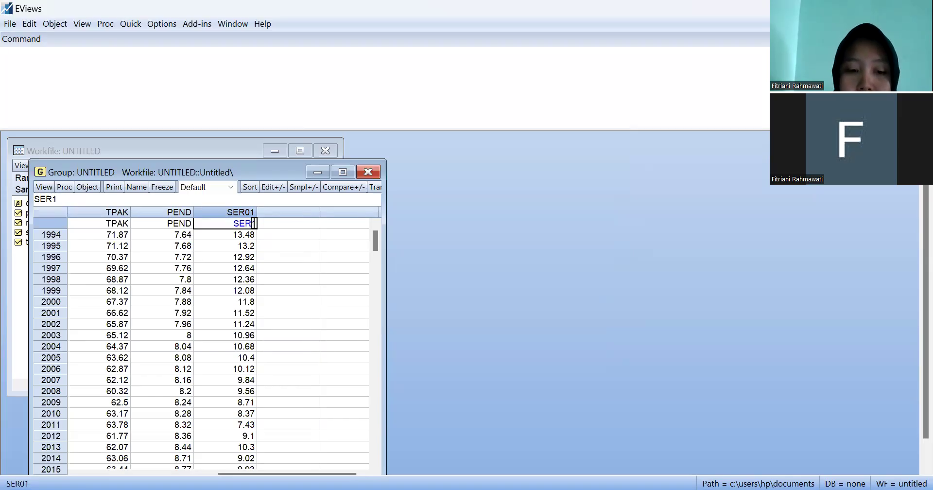
pyautogui.press('BackSpace')
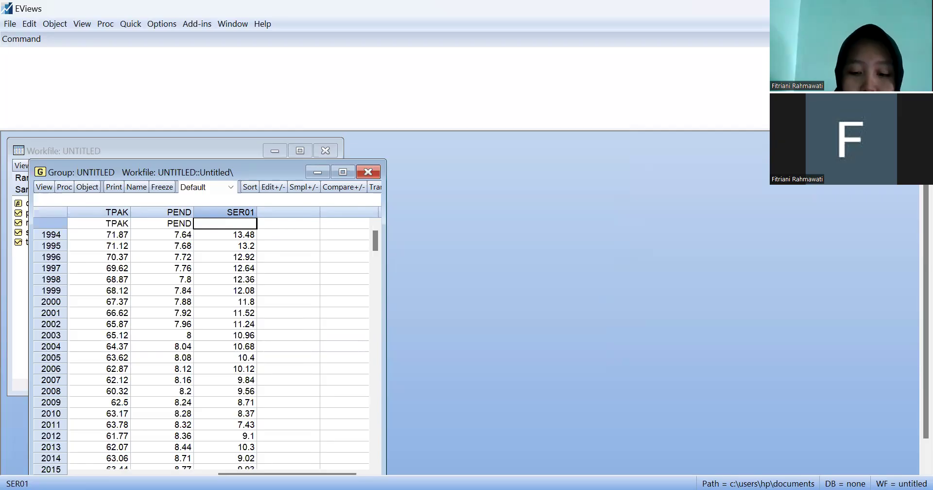
pyautogui.write('TP')
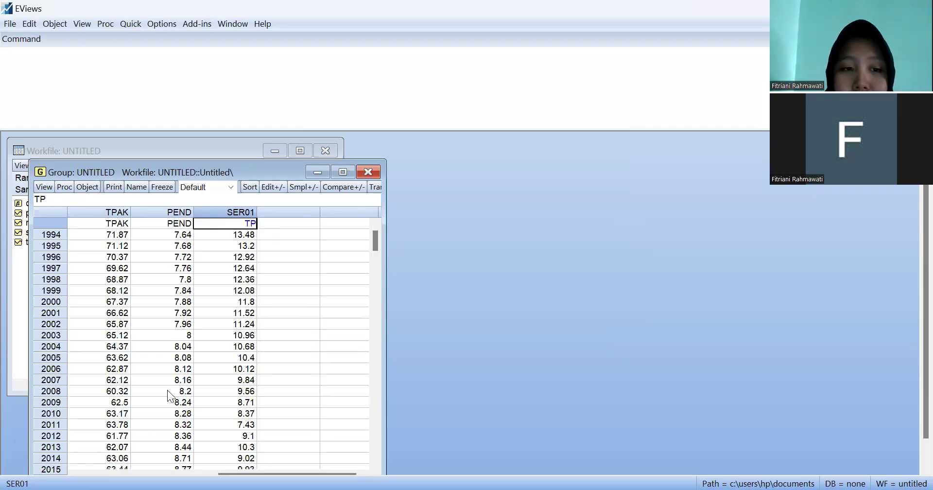
pyautogui.press('Return')
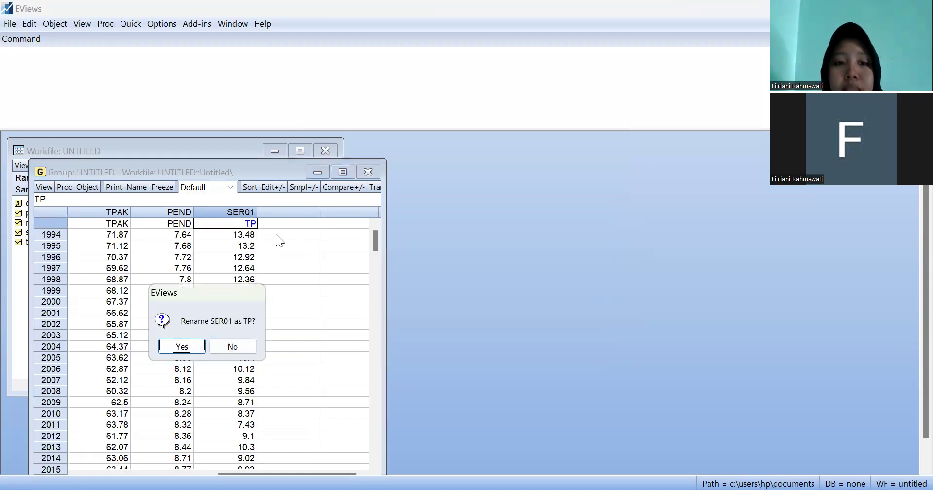
pyautogui.press('Return')
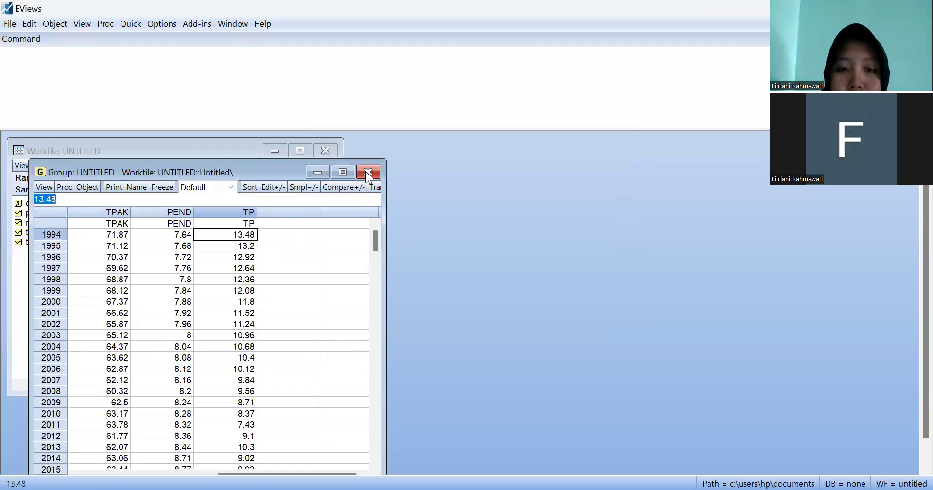
pyautogui.click(369, 172)
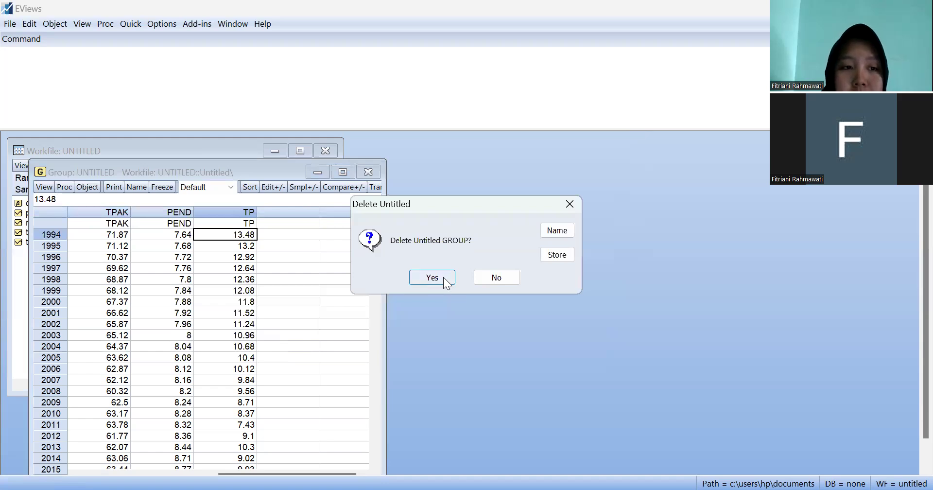
pyautogui.click(432, 278)
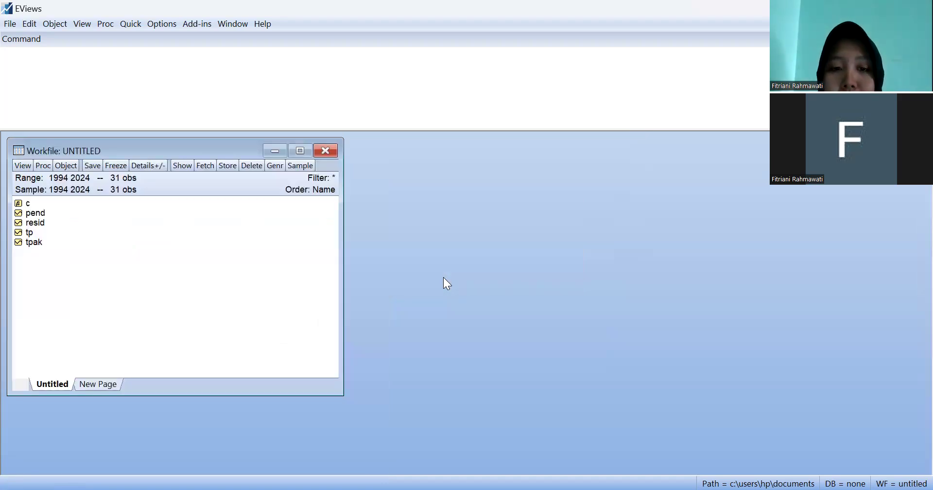
# Open the tpak series and run an Augmented Dickey-Fuller unit root test on it at level with intercept
pyautogui.click(41, 241)
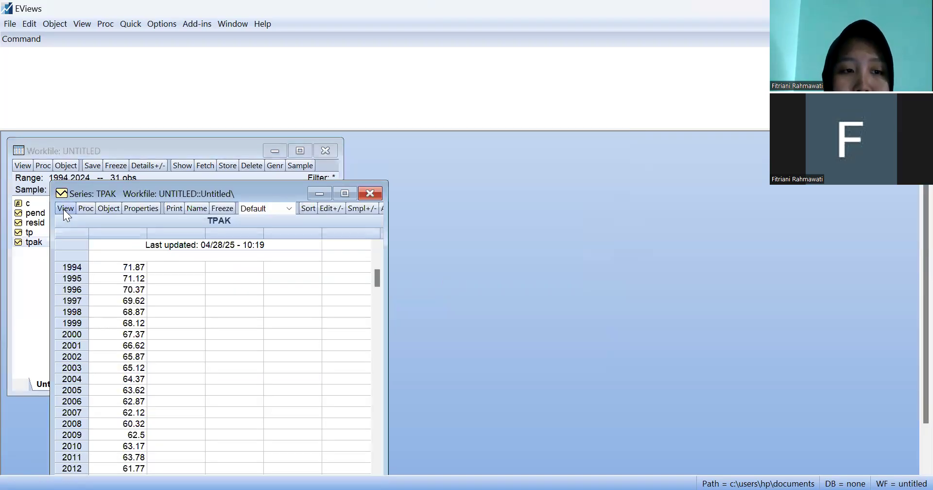
pyautogui.click(64, 209)
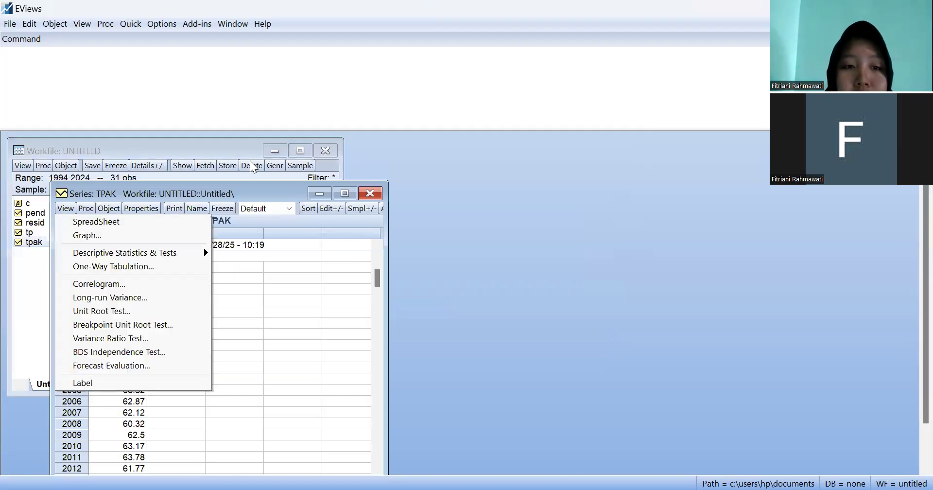
pyautogui.click(278, 190)
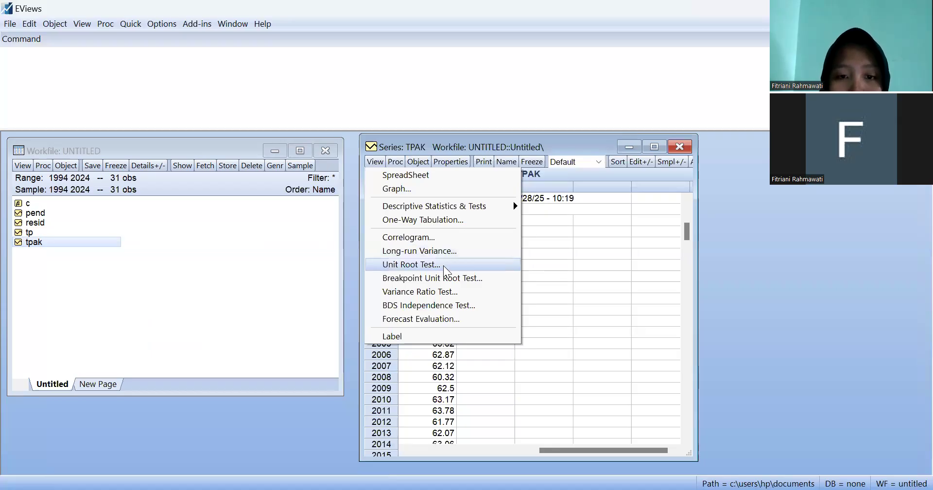
pyautogui.click(443, 265)
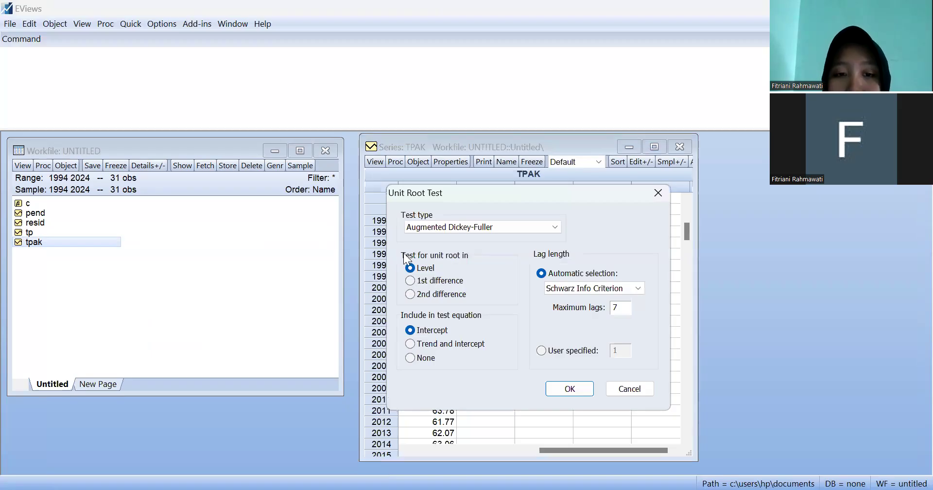
pyautogui.click(430, 267)
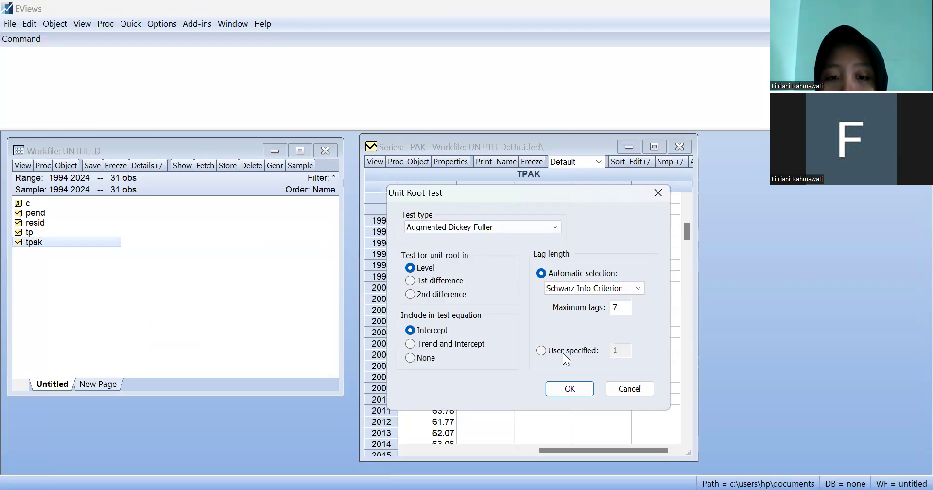
pyautogui.click(582, 389)
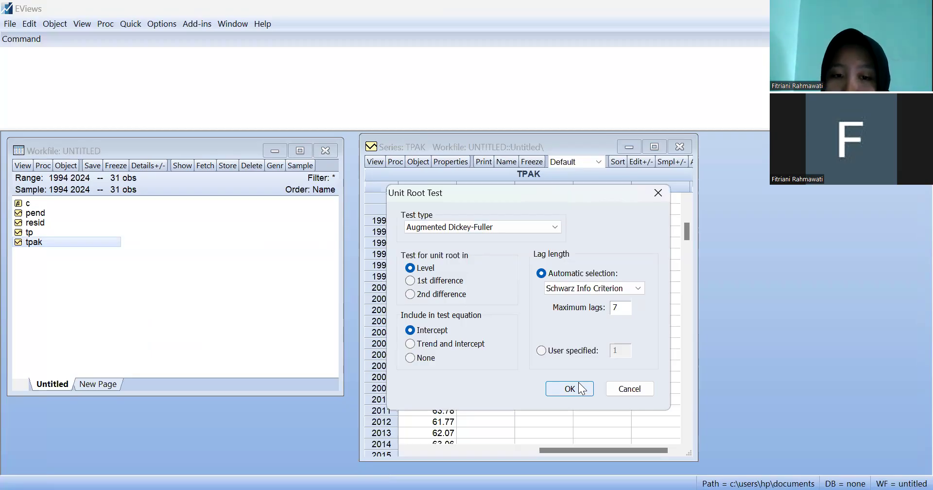
pyautogui.click(582, 389)
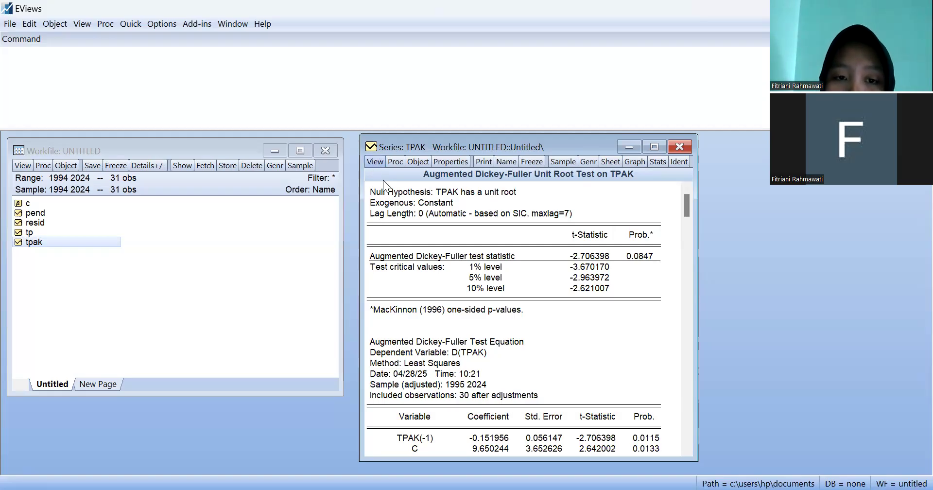
# Run the Augmented Dickey-Fuller unit root test on TPAK in 1st difference with intercept, and close the series window
pyautogui.click(375, 161)
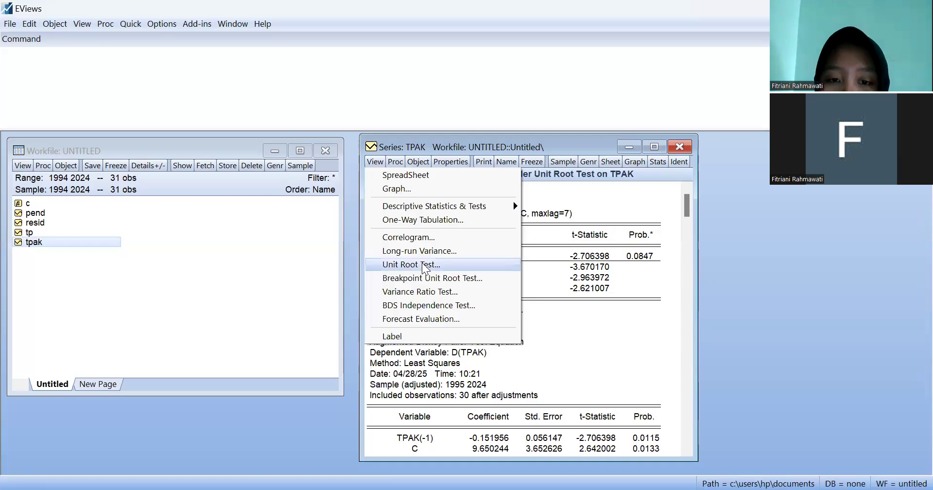
pyautogui.click(408, 286)
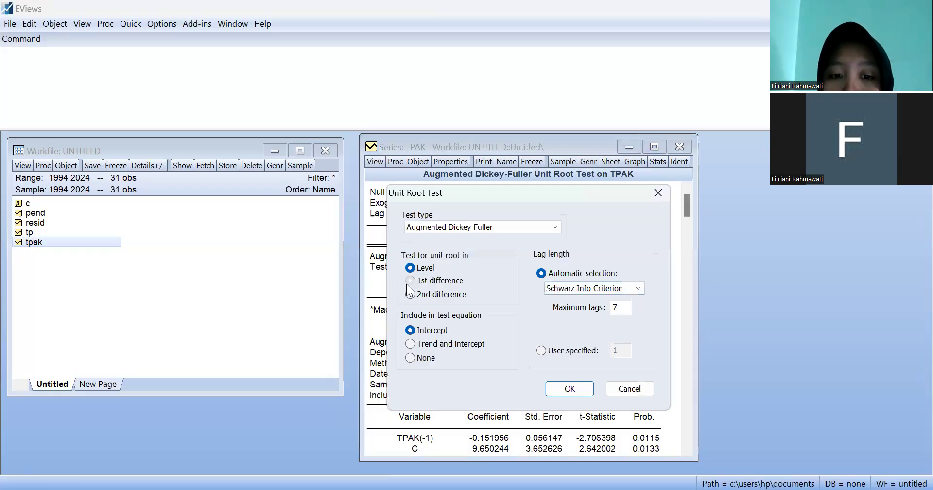
pyautogui.click(570, 389)
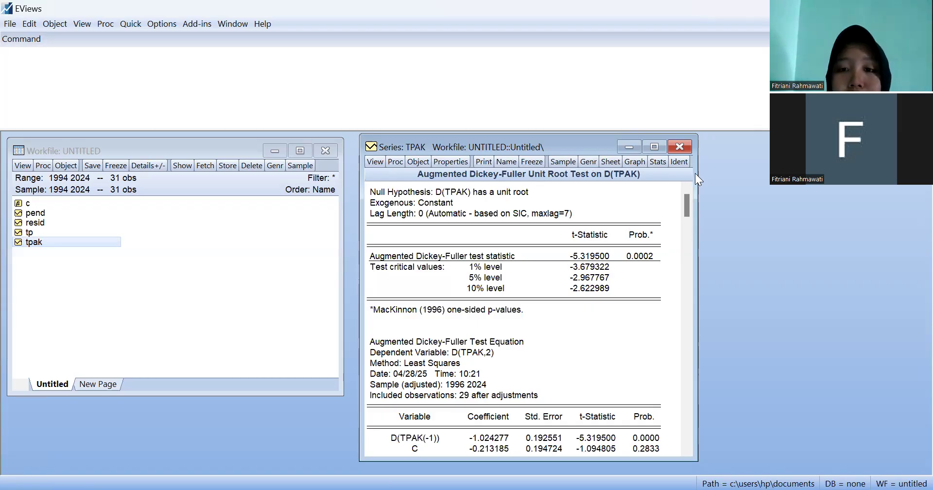
pyautogui.click(686, 146)
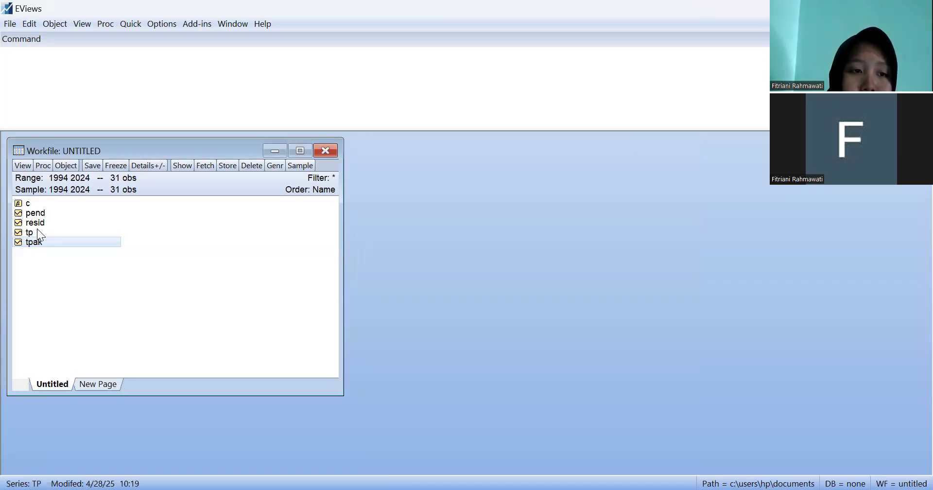
# Open the pend series beside the workfile and run its Augmented Dickey-Fuller unit root test at level with intercept
pyautogui.doubleClick(35, 214)
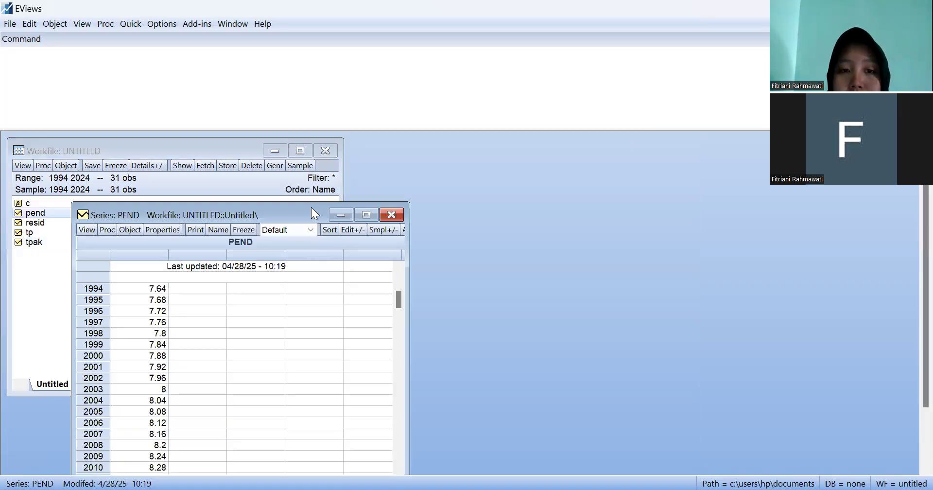
pyautogui.moveTo(350, 178); pyautogui.dragTo(361, 155)
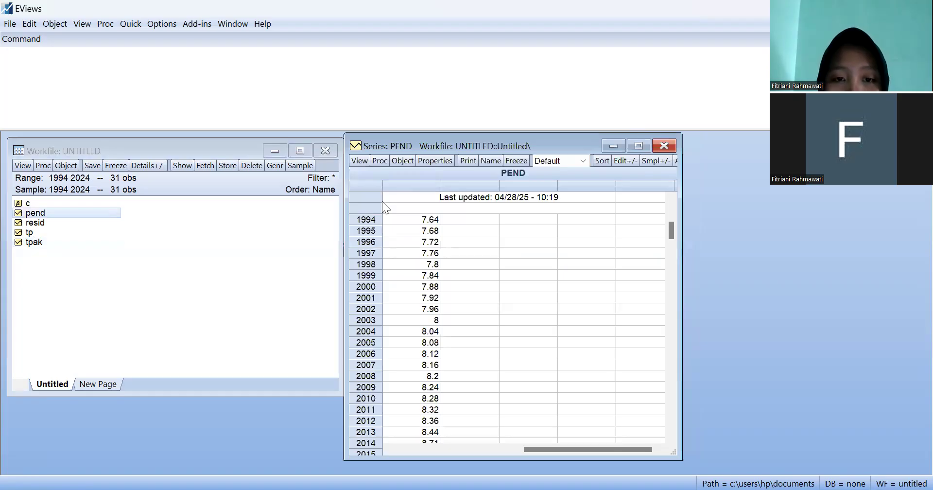
pyautogui.click(359, 161)
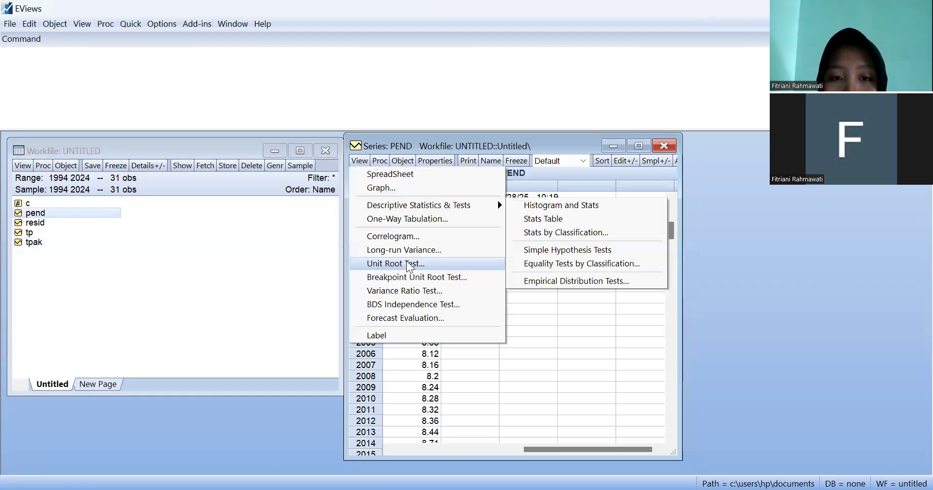
pyautogui.click(410, 265)
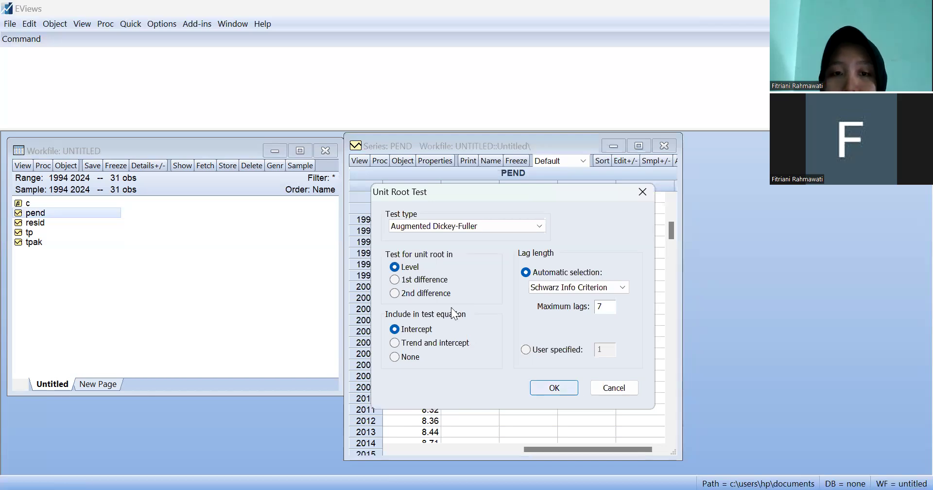
pyautogui.press('Return')
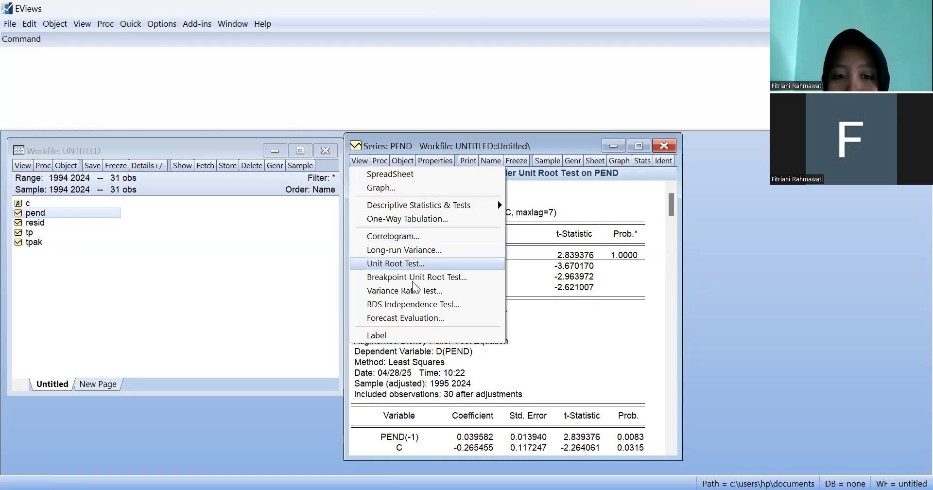
# Run the Augmented Dickey-Fuller unit root test on PEND in 1st difference with intercept, and close the series window
pyautogui.click(408, 265)
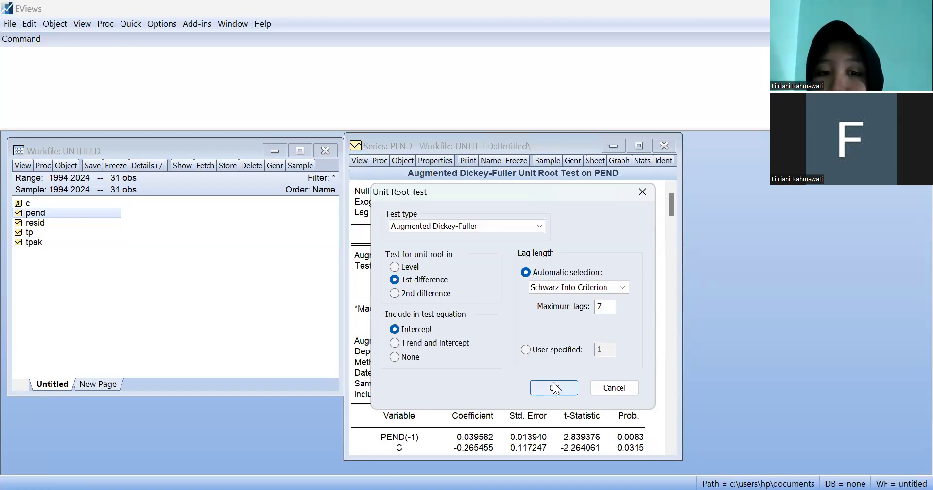
pyautogui.click(555, 387)
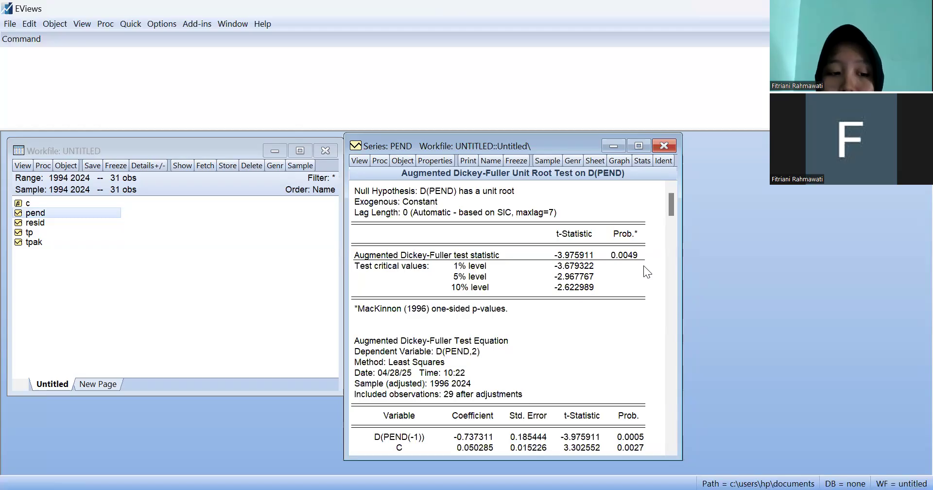
pyautogui.click(664, 145)
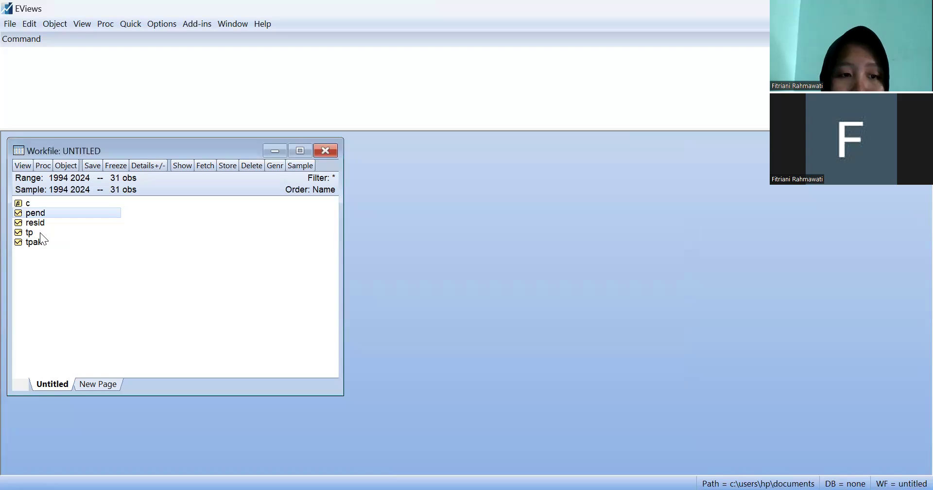
# Open the tp series, run its Augmented Dickey-Fuller unit root test in 1st difference with intercept, and close the series window
pyautogui.doubleClick(40, 234)
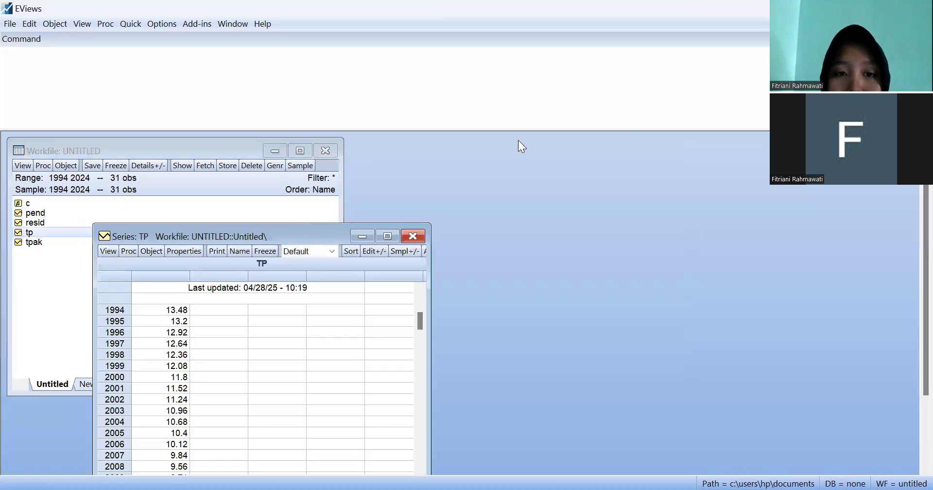
pyautogui.moveTo(112, 238); pyautogui.dragTo(377, 149)
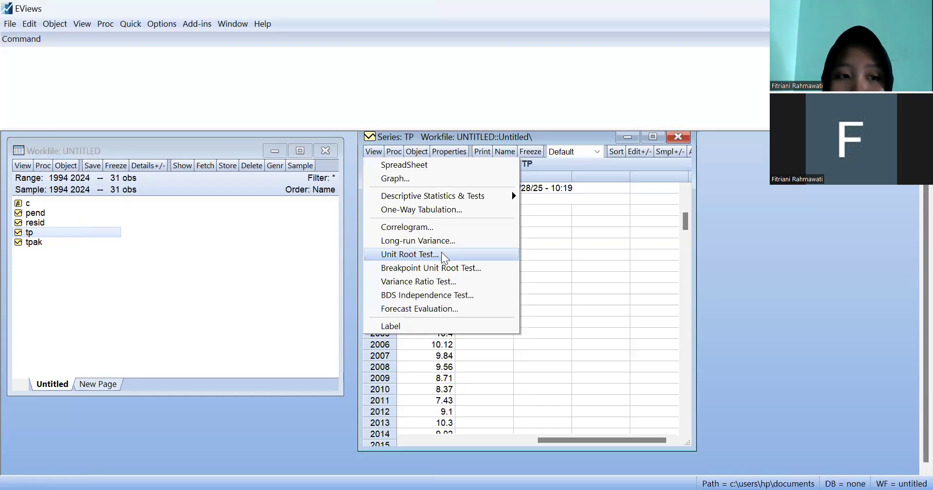
pyautogui.click(444, 257)
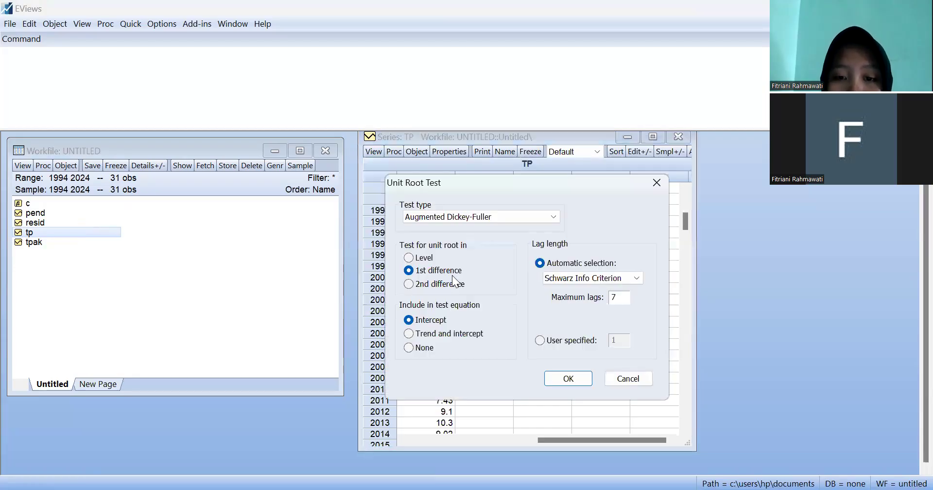
pyautogui.click(570, 379)
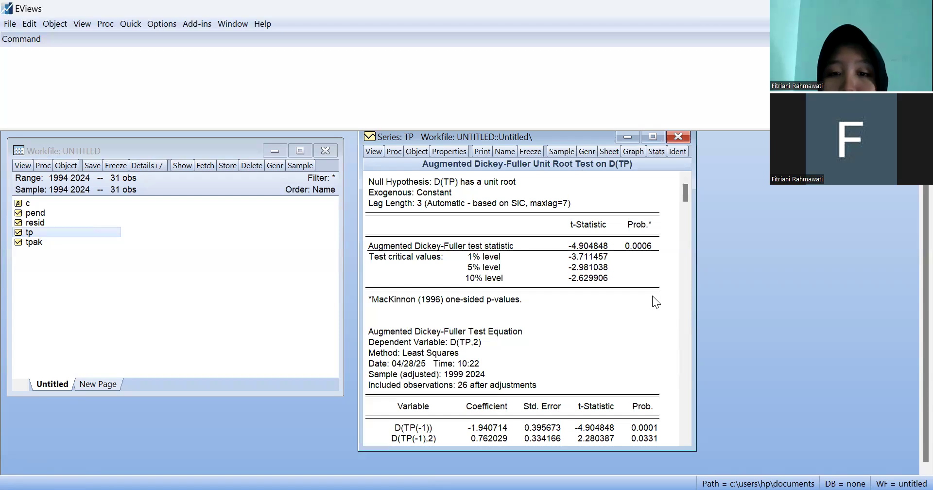
pyautogui.click(678, 137)
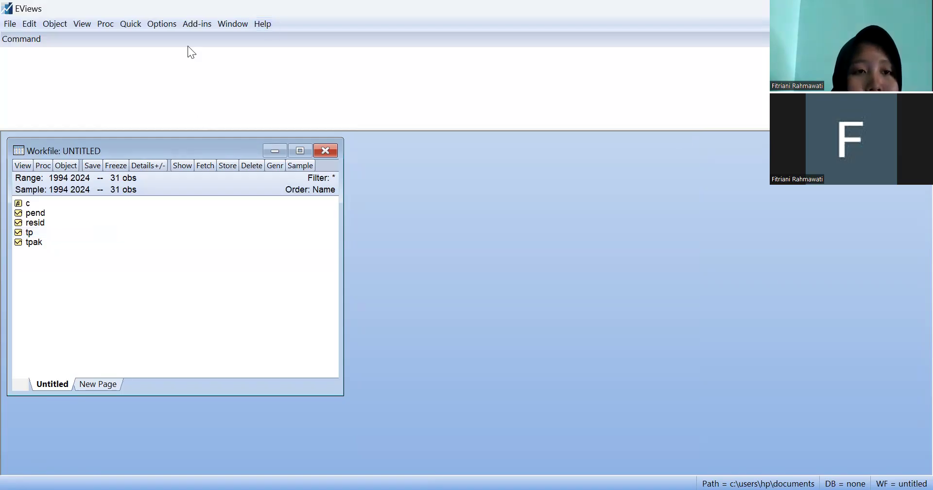
# Estimate an unrestricted VAR with endogenous variables D(TPAK) D(PEND) D(TP), lag intervals 1 2 and exogenous c, and place its window beside the workfile
pyautogui.click(134, 27)
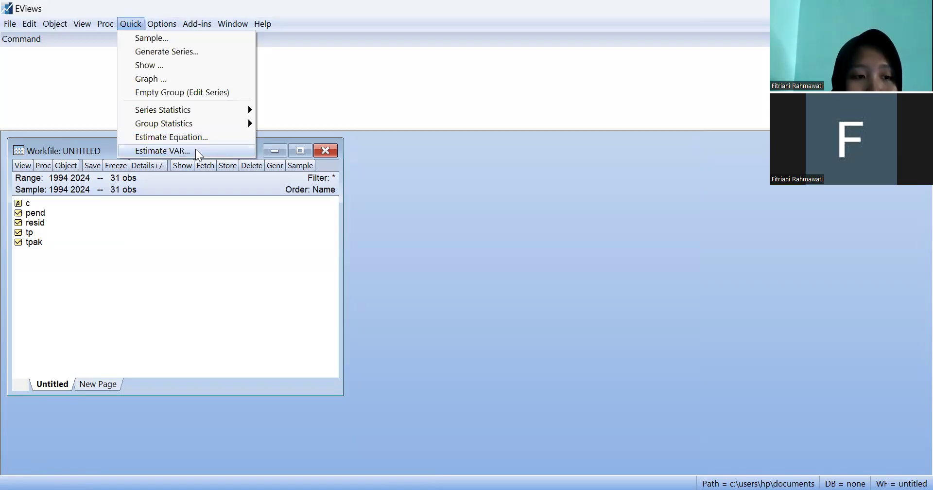
pyautogui.click(200, 155)
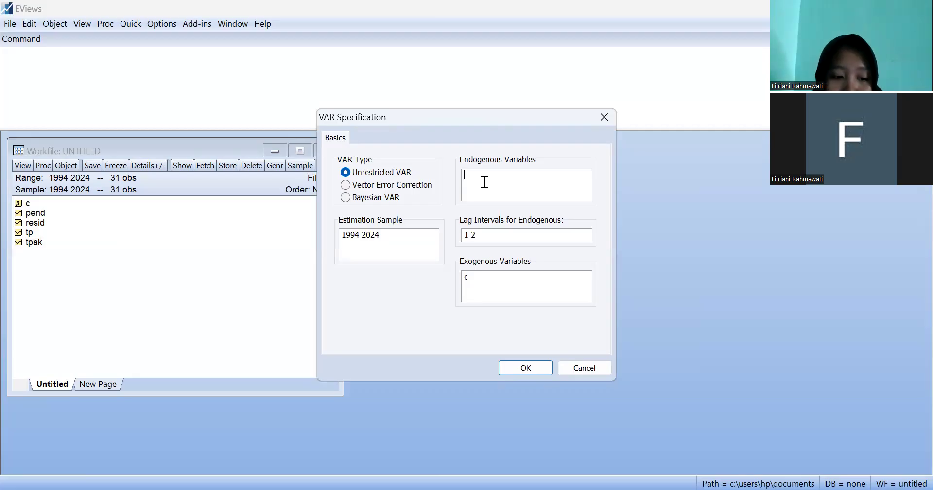
pyautogui.write('D')
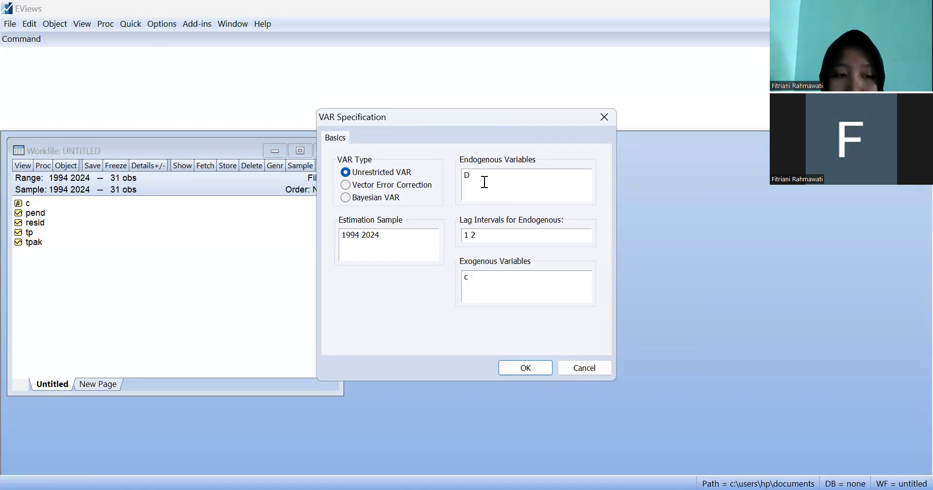
pyautogui.write('(TPAK)')
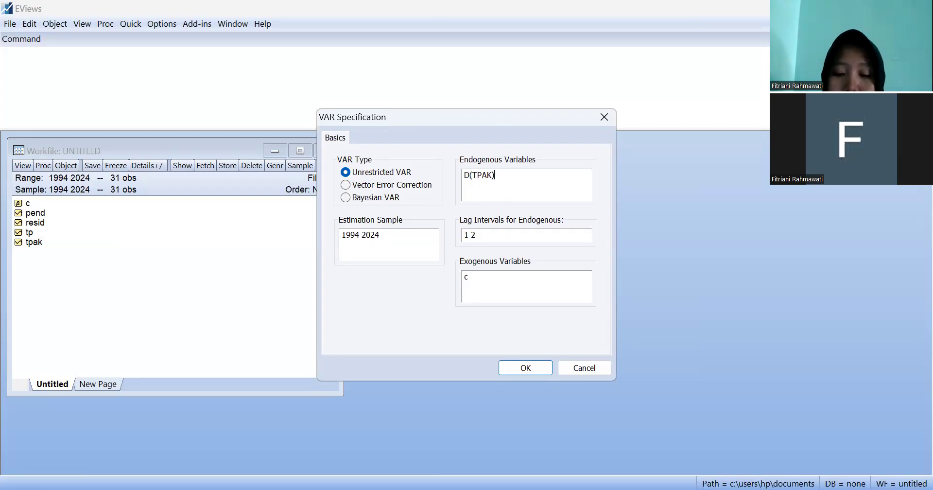
pyautogui.write(' D(')
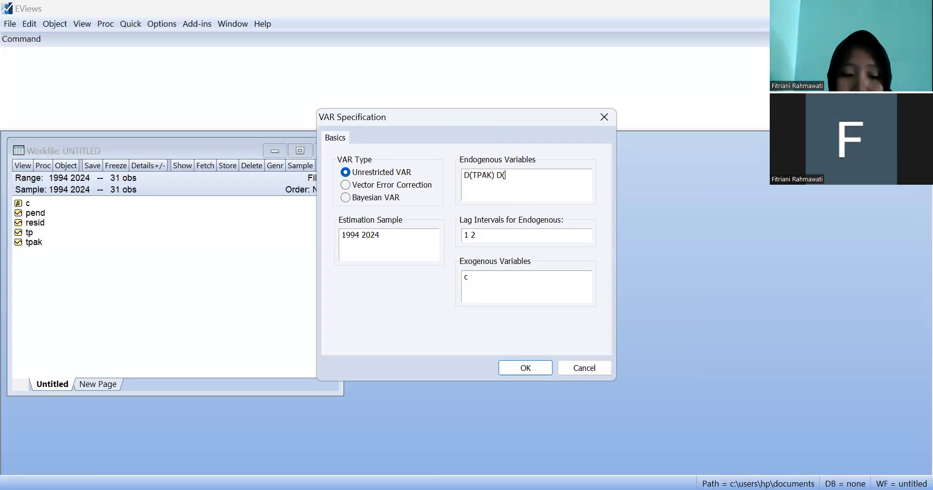
pyautogui.write('PEND) D(TP)')
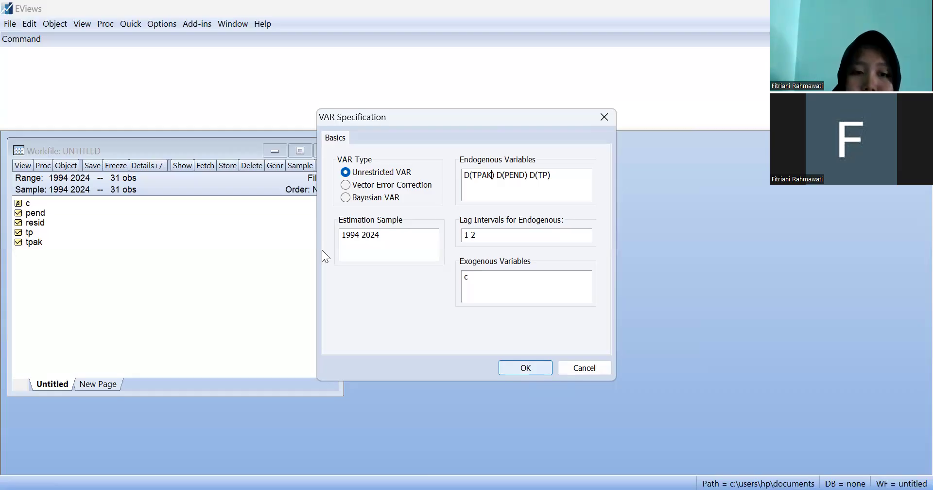
pyautogui.press('Return')
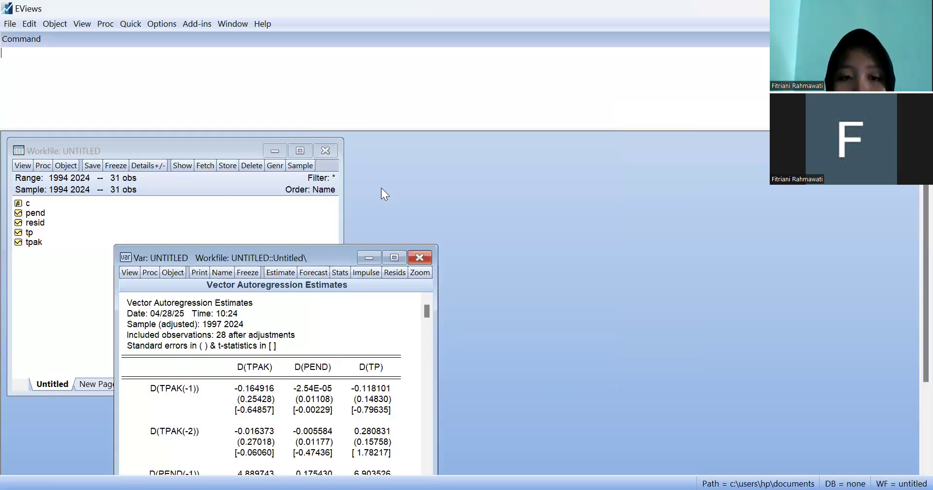
pyautogui.moveTo(148, 257); pyautogui.dragTo(381, 139)
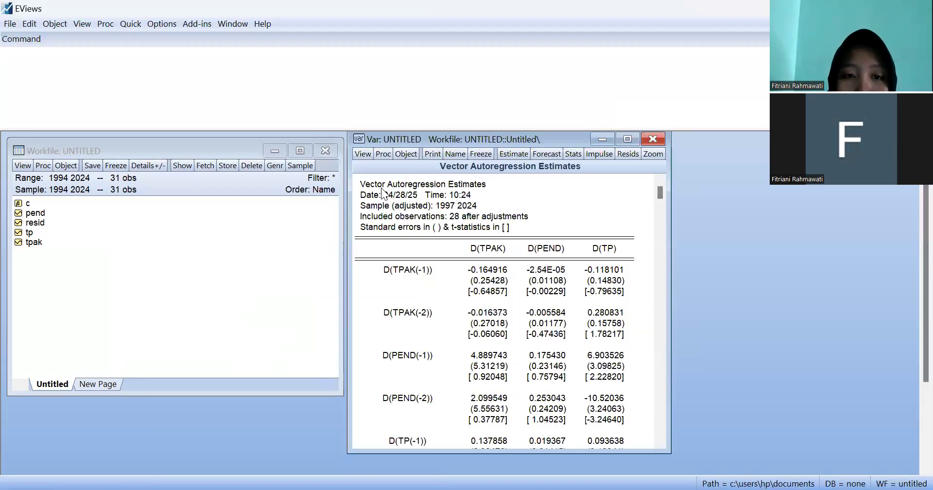
# Run the VAR's Lag Length Criteria with 4 lags included and review all the criterion columns through HQ
pyautogui.click(363, 154)
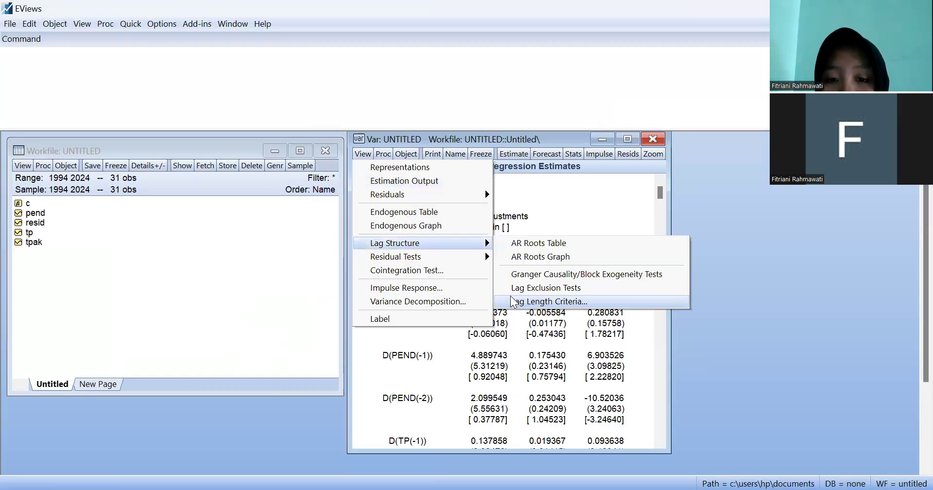
pyautogui.click(511, 298)
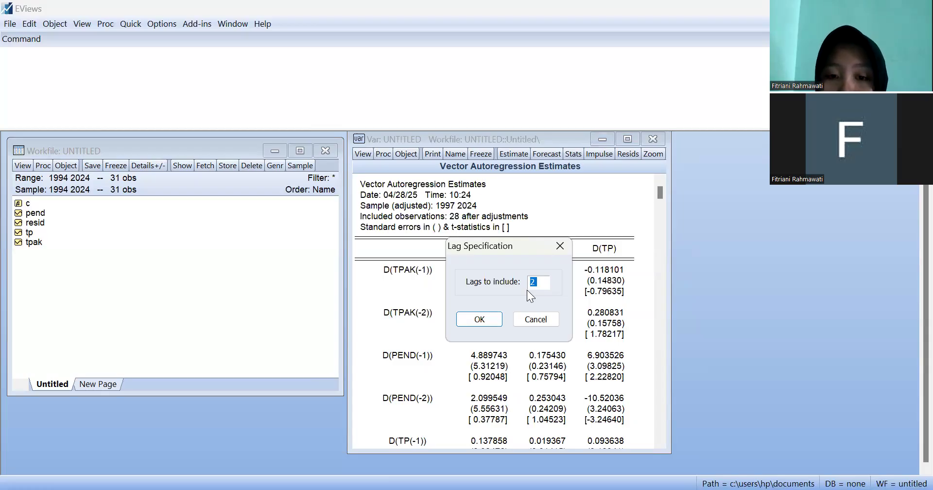
pyautogui.write('4')
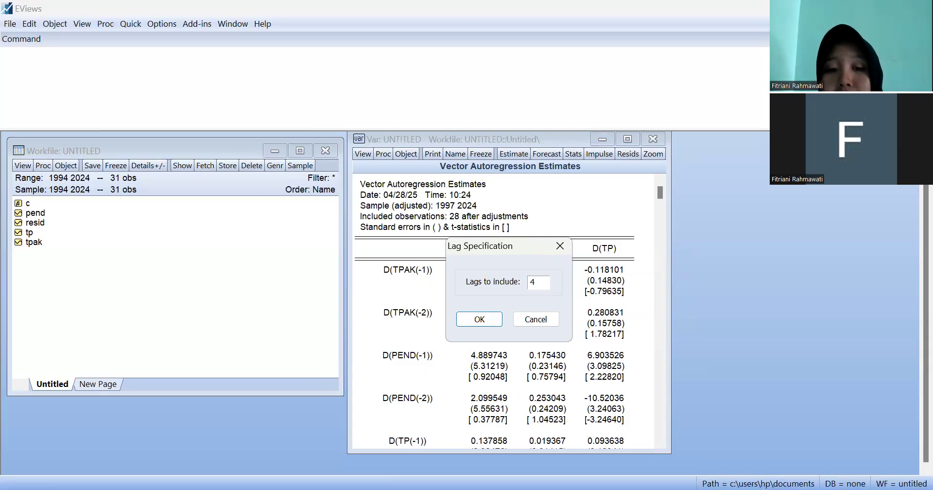
pyautogui.click(477, 321)
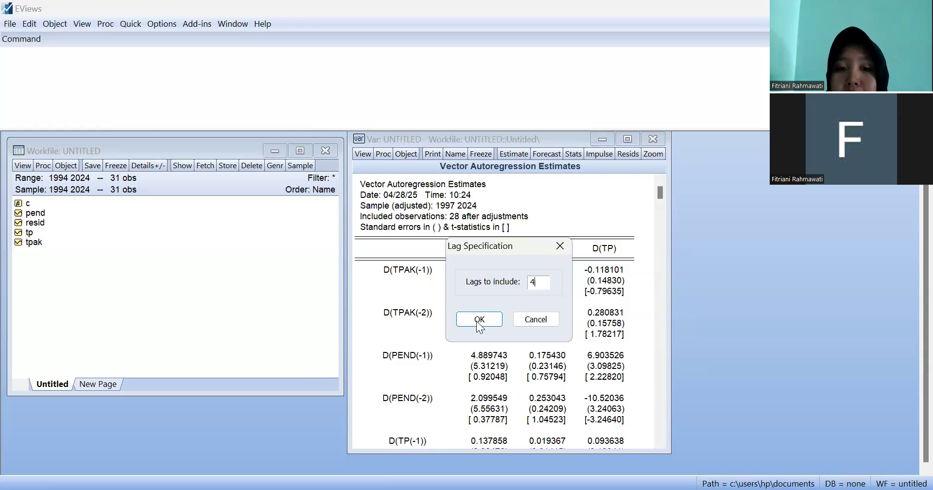
pyautogui.click(478, 322)
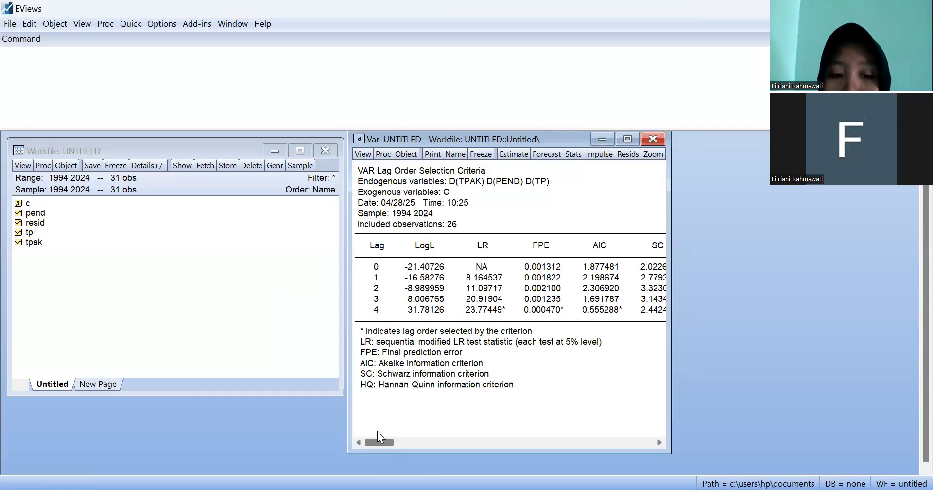
pyautogui.moveTo(380, 442); pyautogui.dragTo(459, 443)
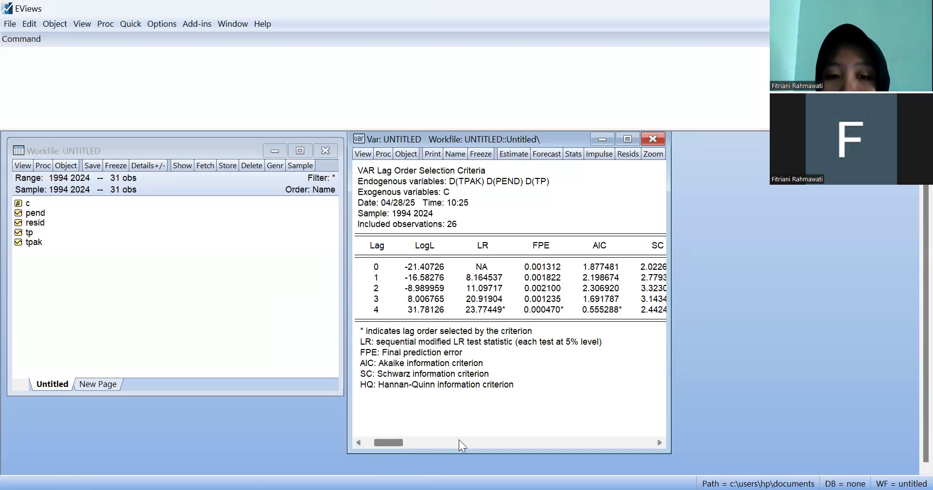
pyautogui.click(491, 442)
pyautogui.moveTo(614, 431); pyautogui.dragTo(755, 430)
pyautogui.click(651, 440)
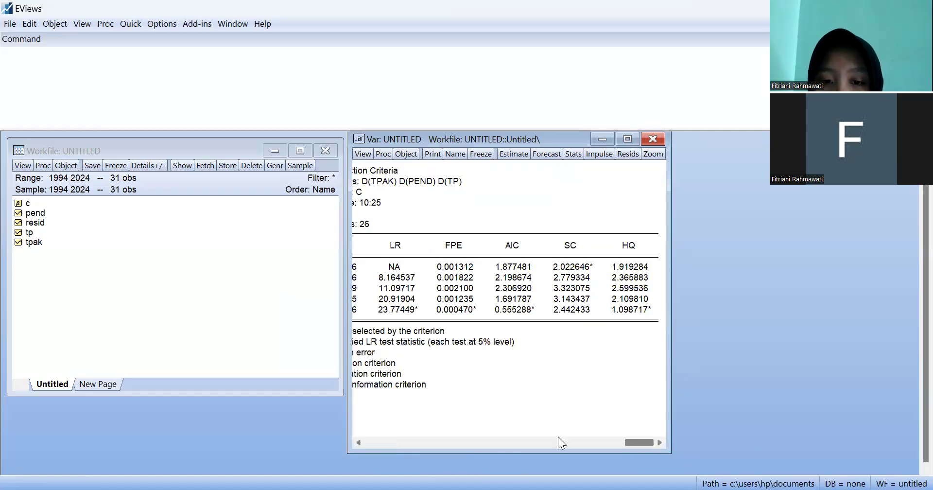
pyautogui.hscroll(-3, 477, 428)
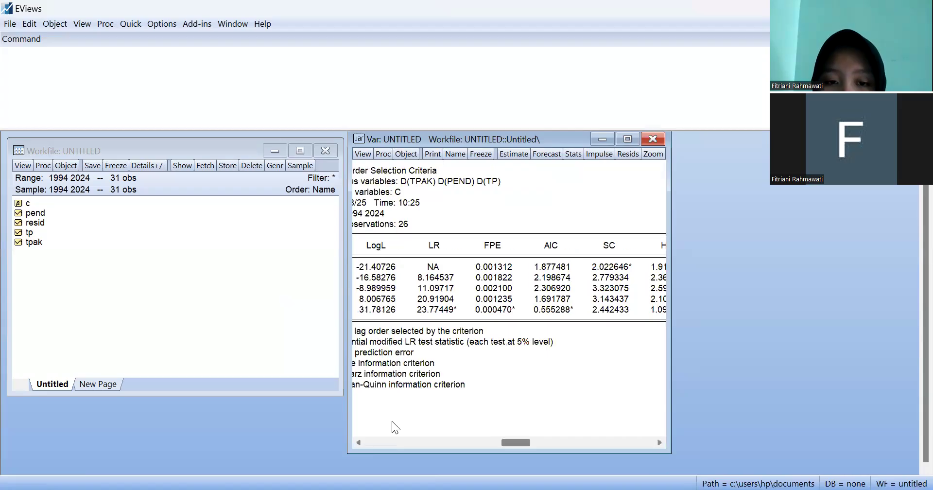
pyautogui.hscroll(-3, 392, 422)
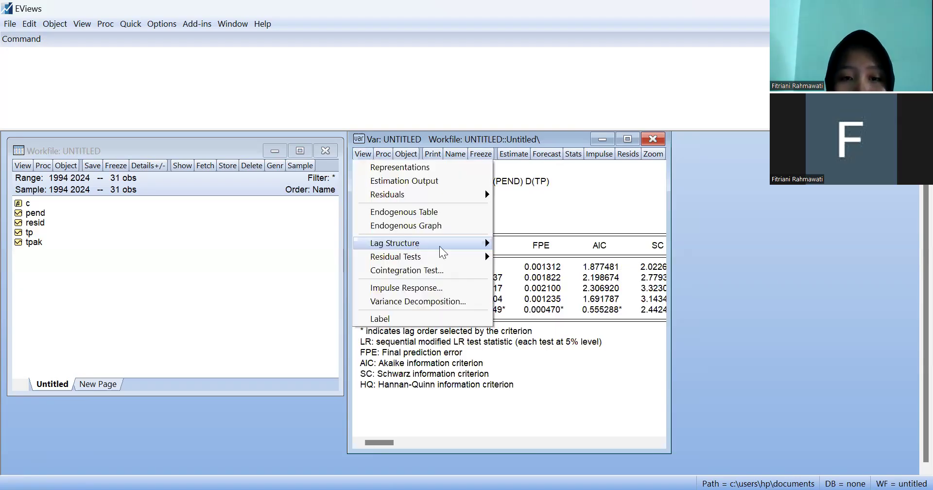
# Display the VAR's AR Roots Graph and inspect the inverse roots against the unit circle
pyautogui.moveTo(440, 246)
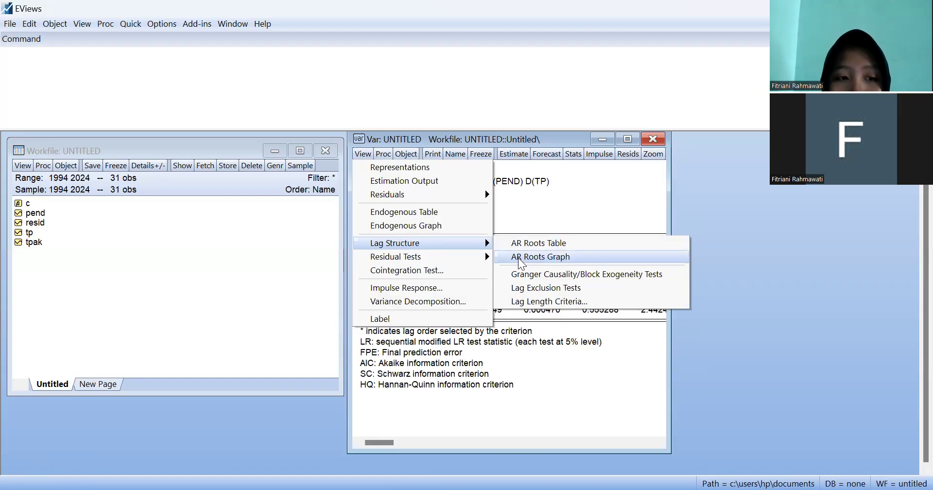
pyautogui.click(521, 258)
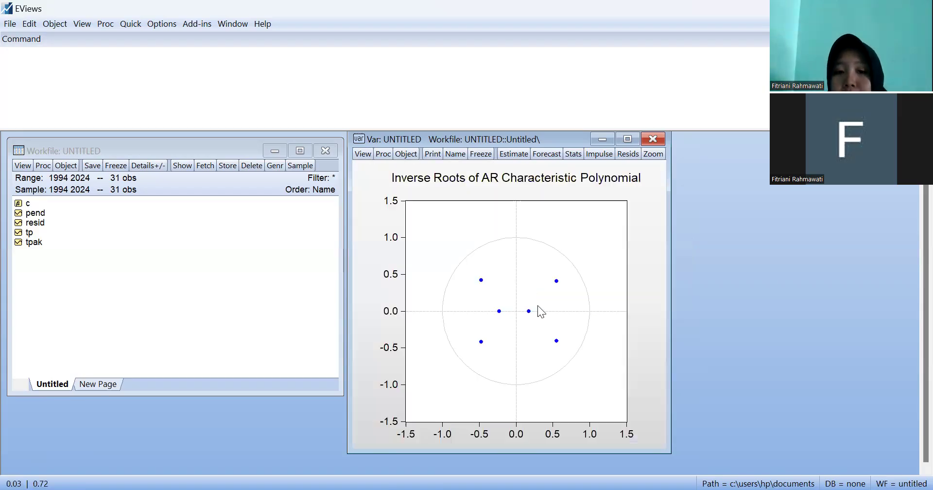
pyautogui.moveTo(538, 305)
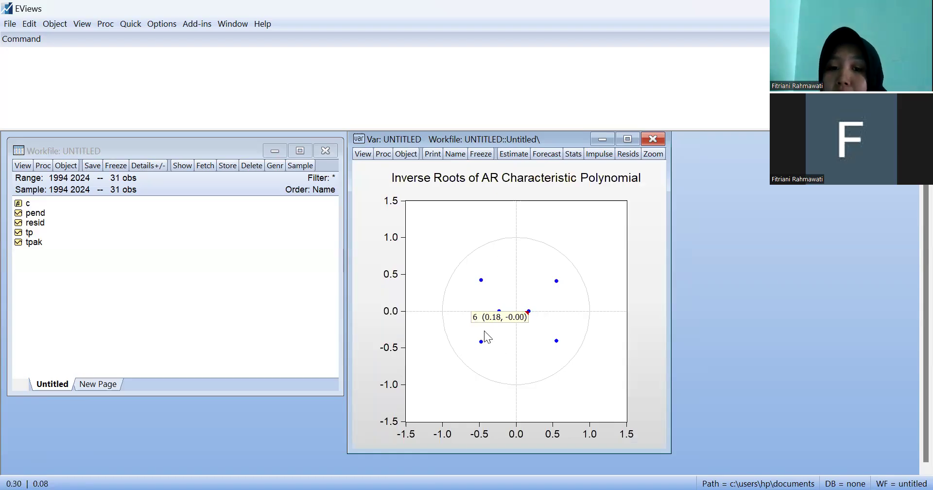
pyautogui.moveTo(486, 333)
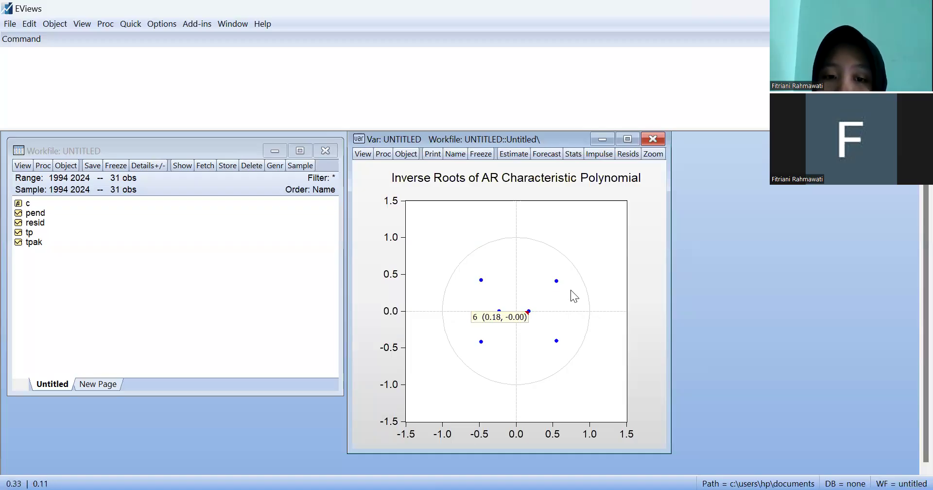
pyautogui.moveTo(594, 300)
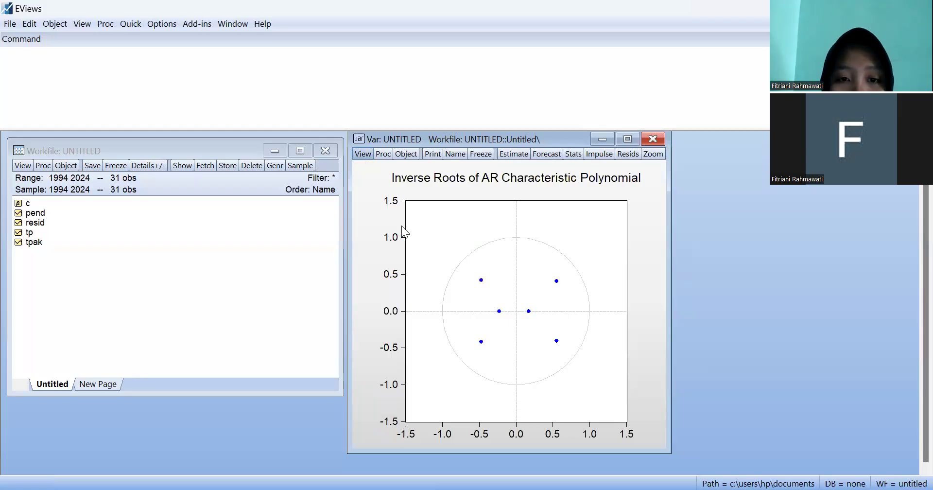
# Run the Granger Causality/Block Exogeneity Tests on the VAR and look over the results for each dependent variable
pyautogui.click(363, 155)
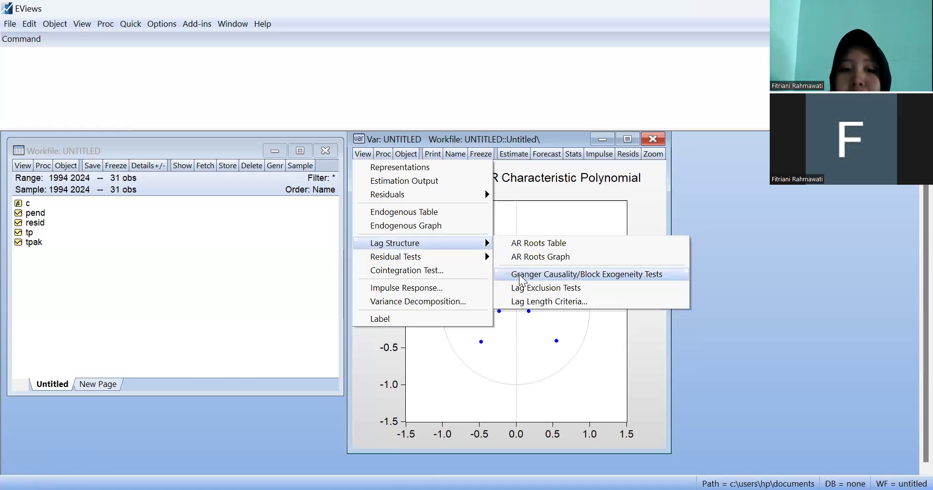
pyautogui.click(519, 274)
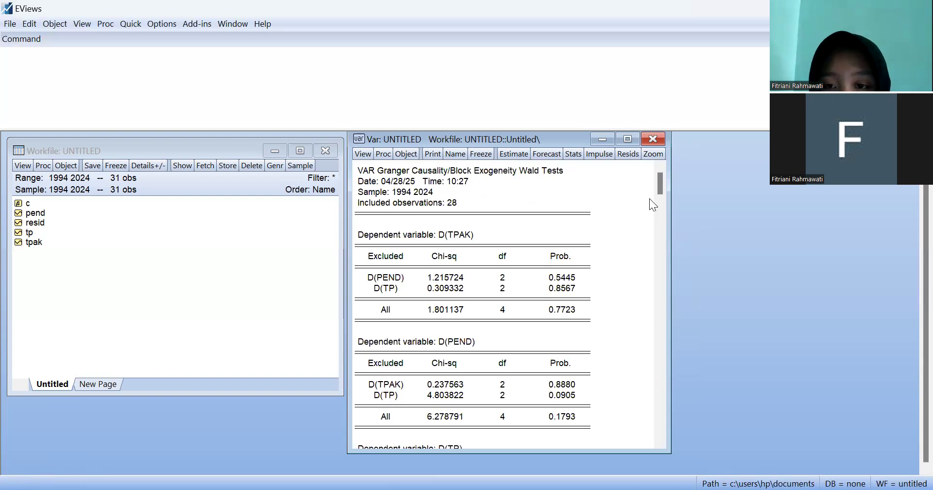
pyautogui.moveTo(660, 185); pyautogui.dragTo(645, 149)
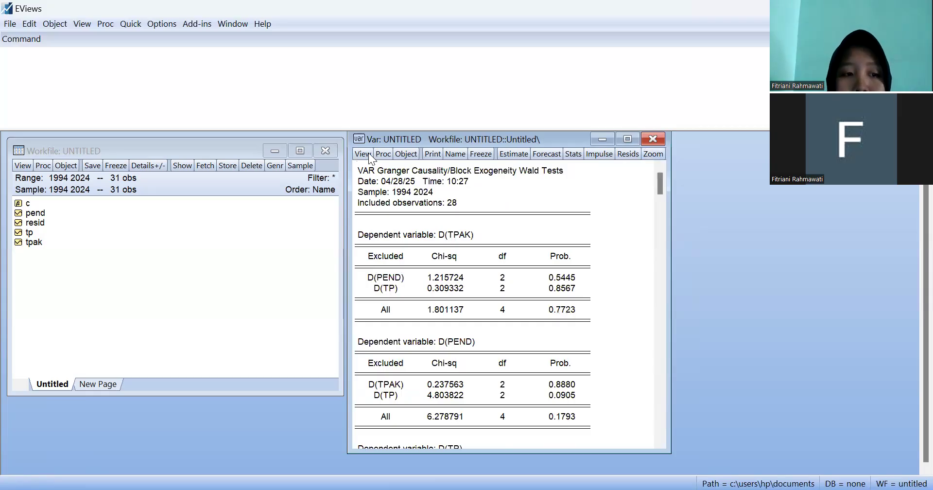
# Re-estimate the unrestricted VAR with the lag intervals for the endogenous variables set to 1 4
pyautogui.click(509, 154)
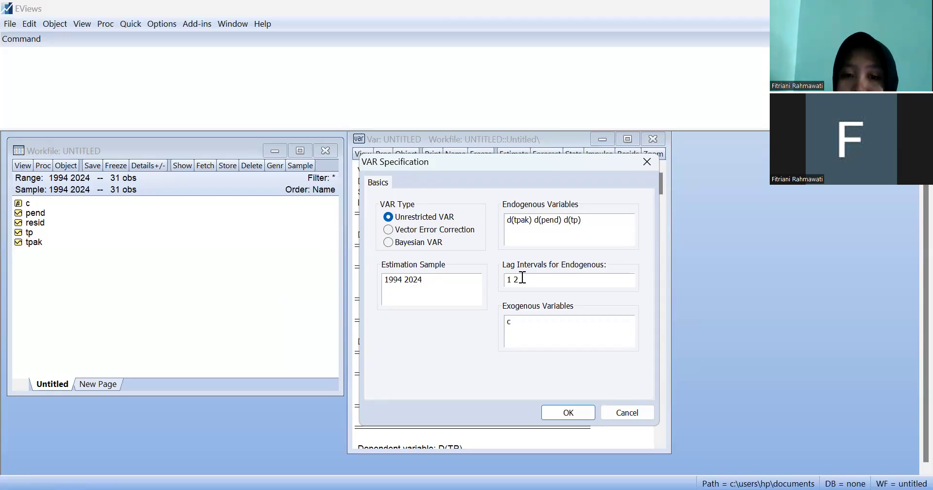
pyautogui.press('BackSpace')
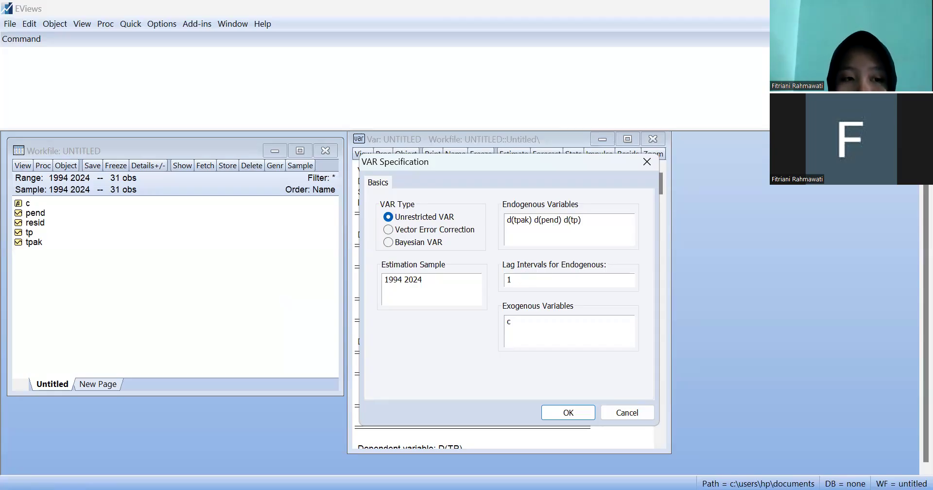
pyautogui.write('4')
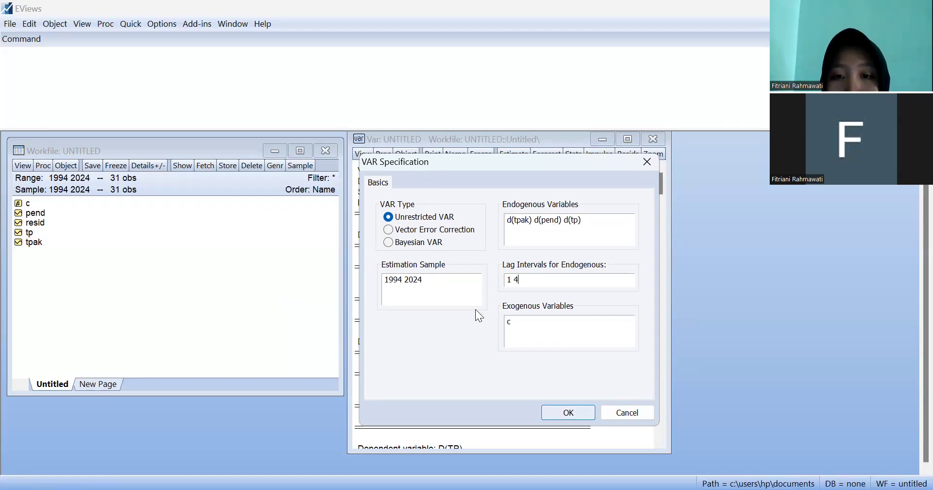
pyautogui.press('Return')
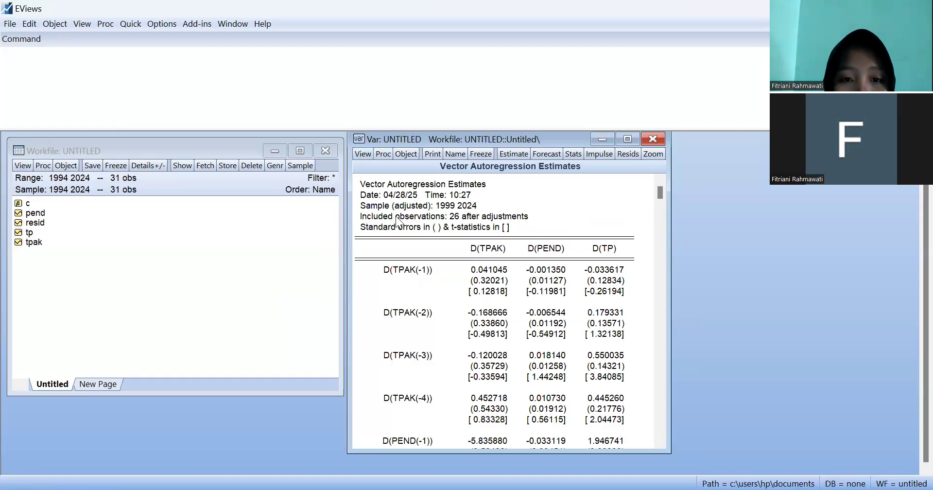
# Run the Johansen Cointegration Test with intercept (no trend) in CE and test VAR, lag intervals 1 2 and MHM size 0.05, and return to the estimation output
pyautogui.click(363, 155)
pyautogui.click(428, 271)
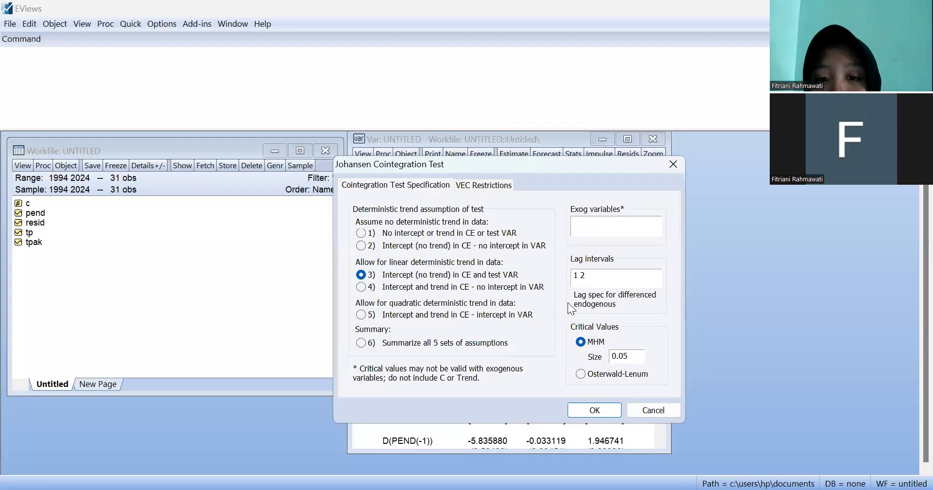
pyautogui.click(606, 412)
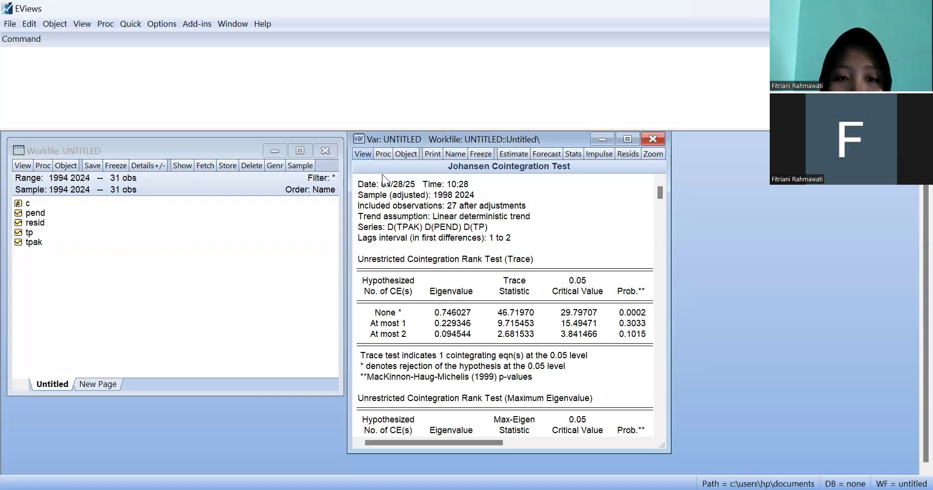
pyautogui.click(363, 153)
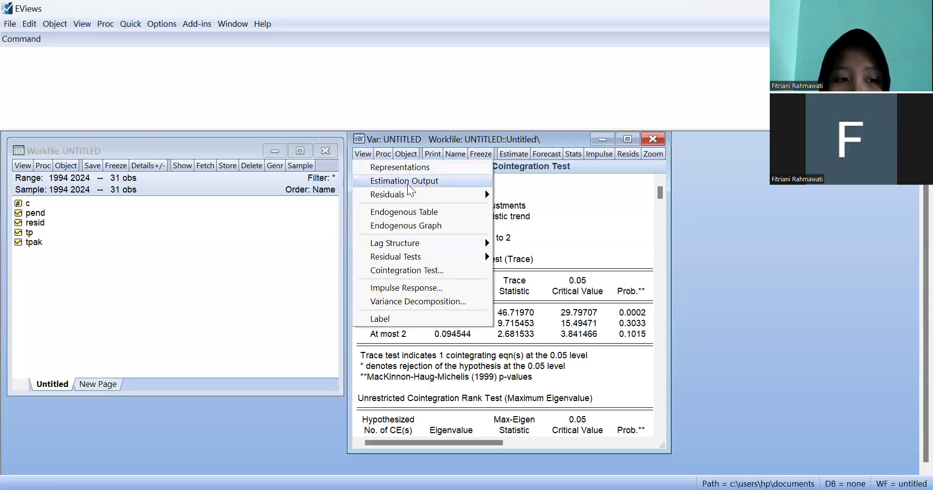
pyautogui.click(410, 182)
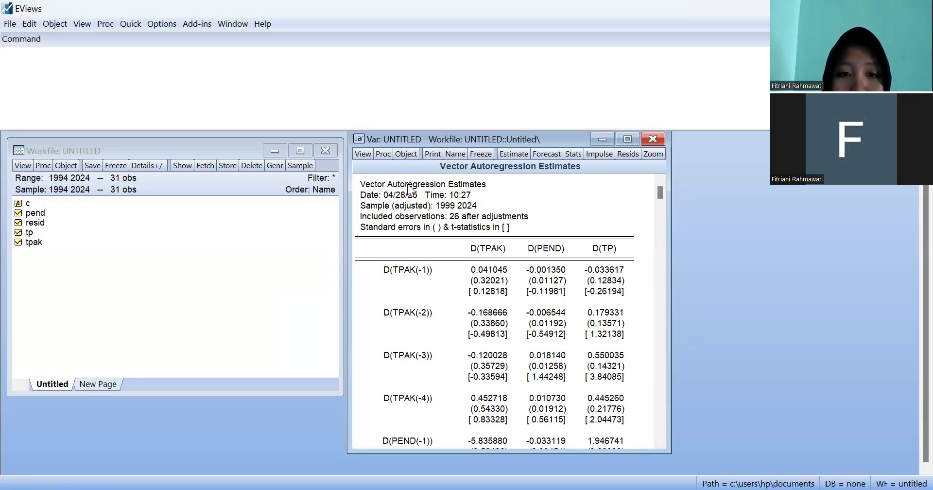
pyautogui.click(362, 155)
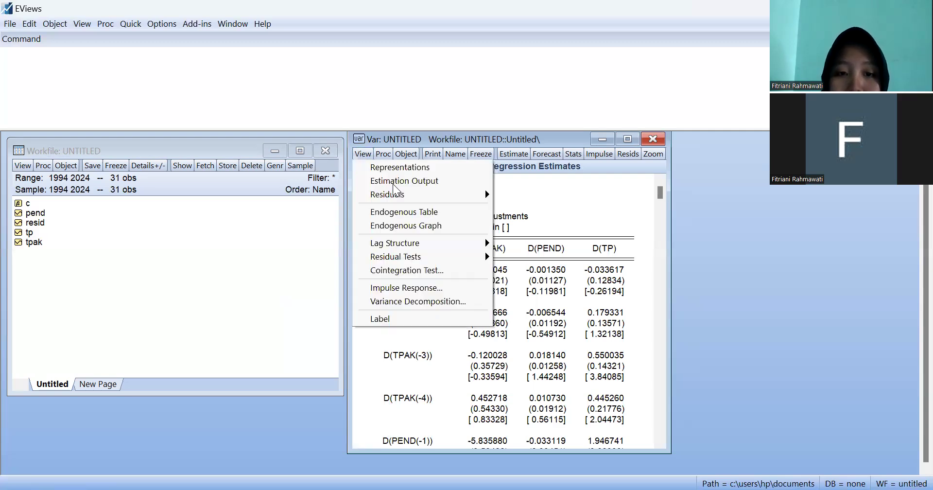
pyautogui.click(433, 287)
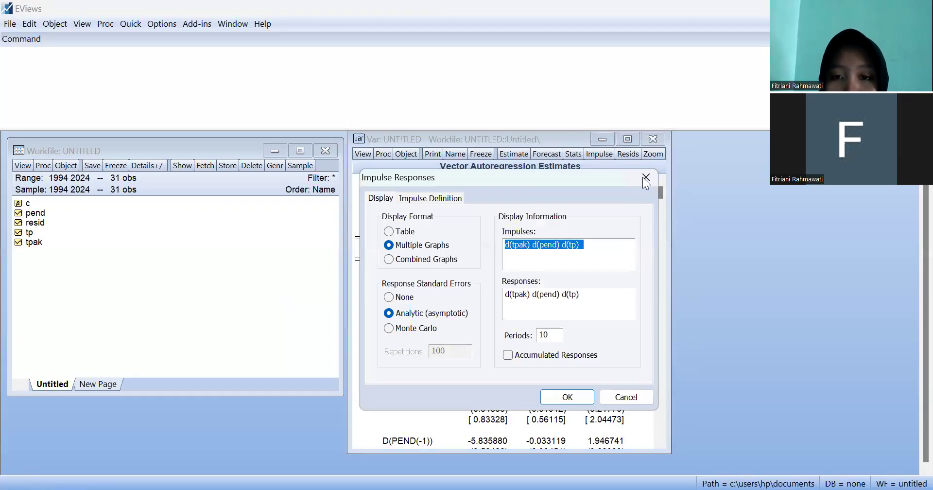
pyautogui.press('Escape')
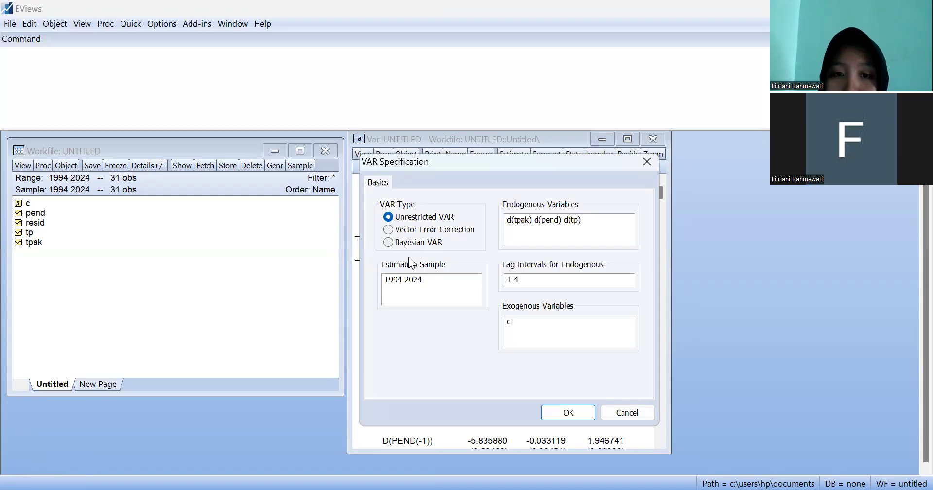
# Re-estimate the VAR with lag intervals 1 4 and plot its impulse responses as multiple graphs with analytic standard errors over 10 periods
pyautogui.click(580, 410)
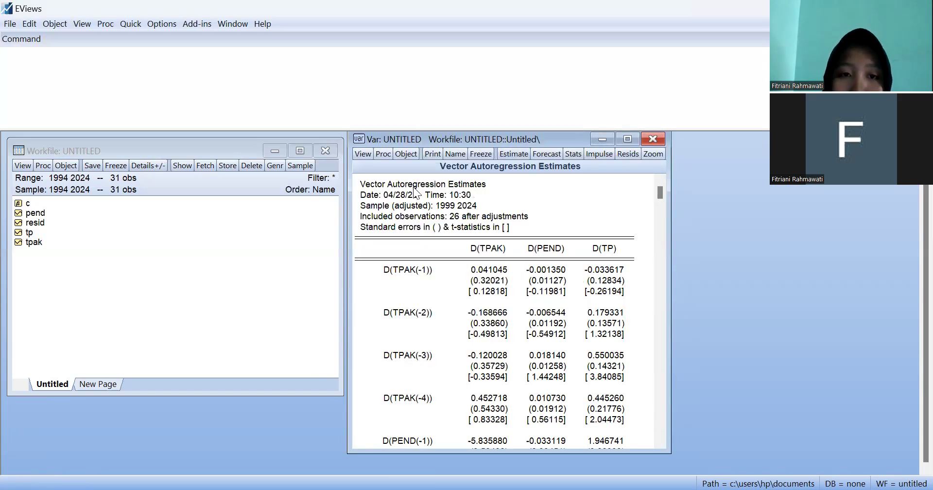
pyautogui.click(363, 154)
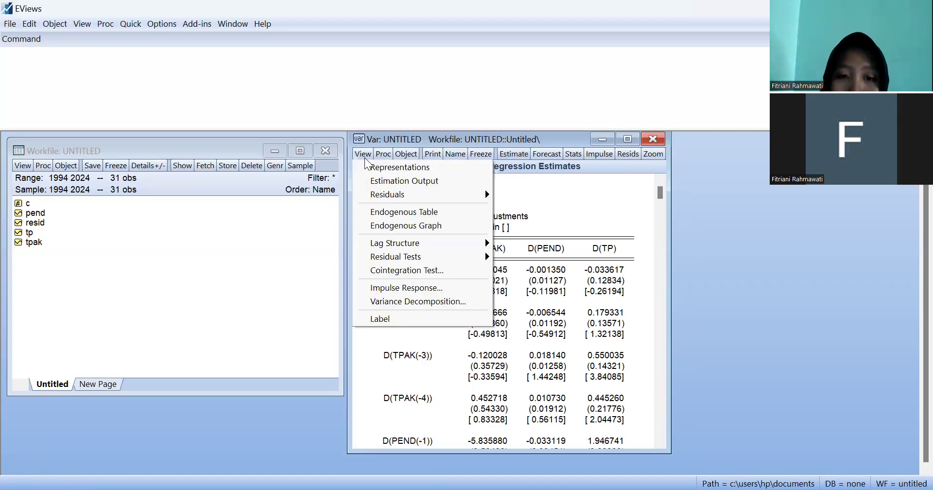
pyautogui.click(424, 287)
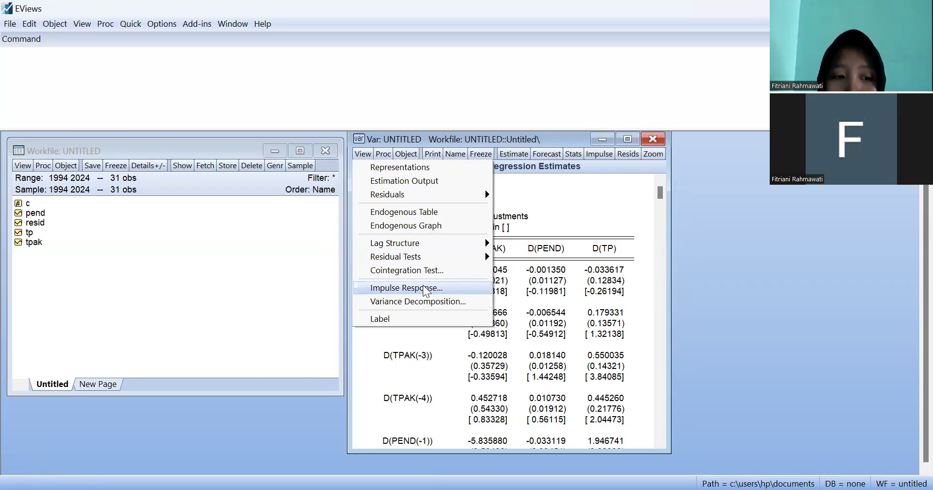
pyautogui.click(425, 289)
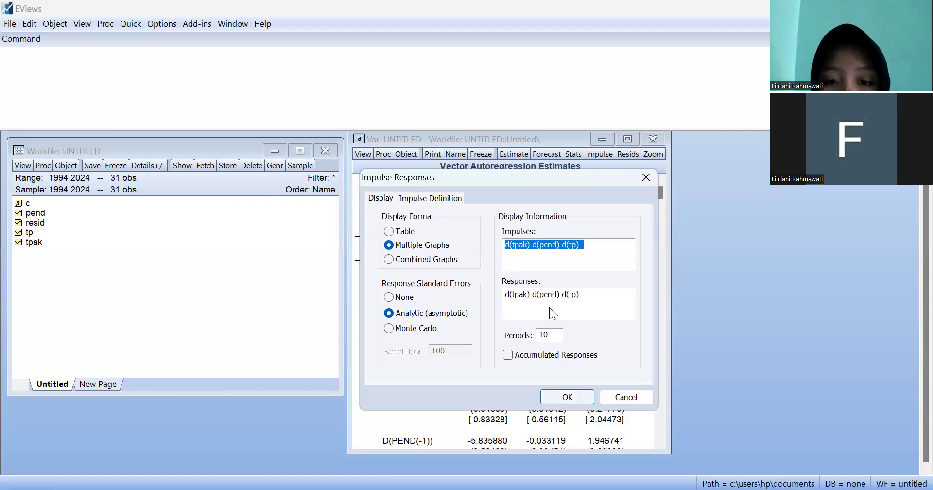
pyautogui.press('Return')
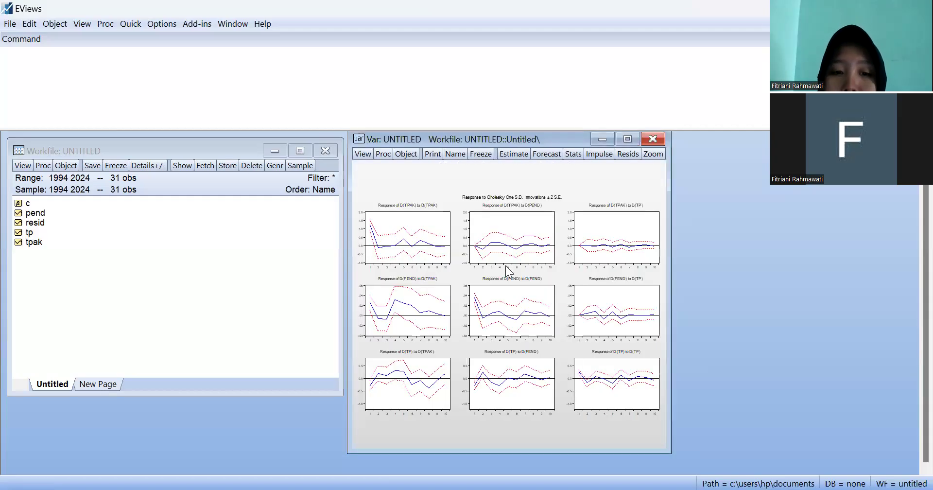
pyautogui.moveTo(526, 255)
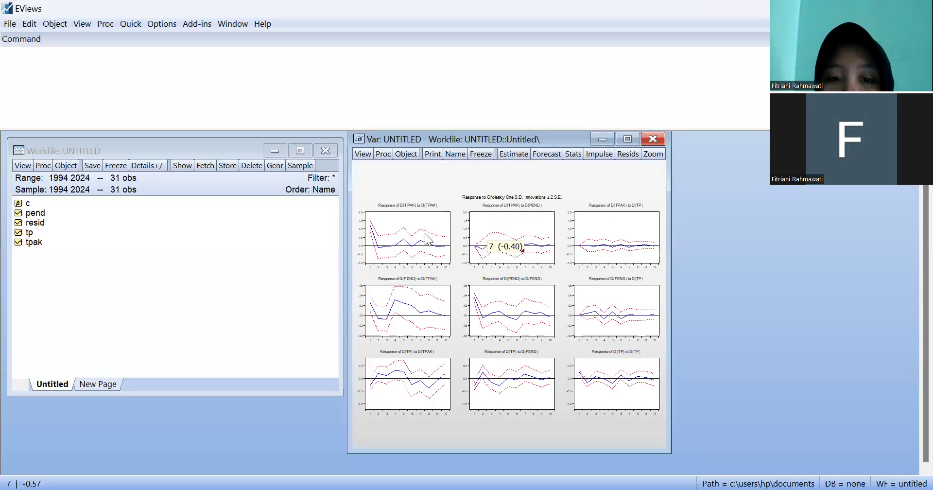
# Produce the VAR's variance decomposition as a table over 10 periods, with no standard errors and Cholesky ordering d(tpak) d(pend) d(tp)
pyautogui.click(363, 154)
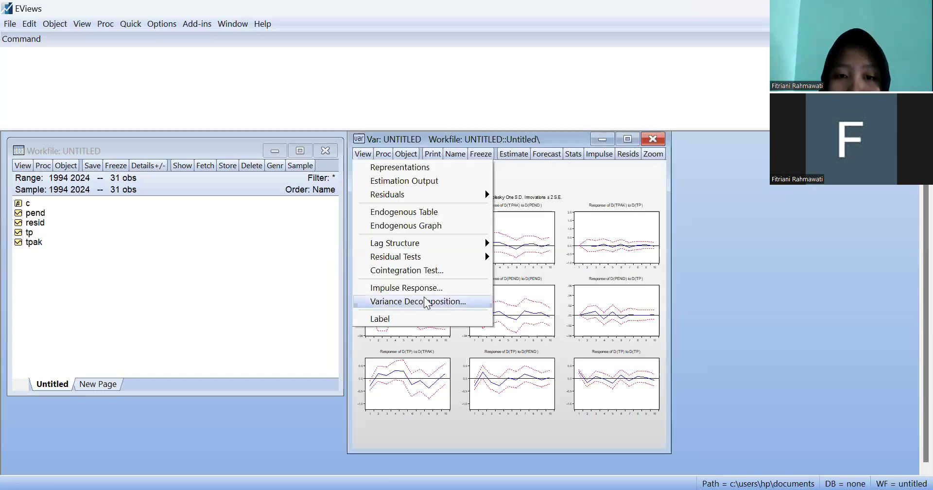
pyautogui.click(425, 301)
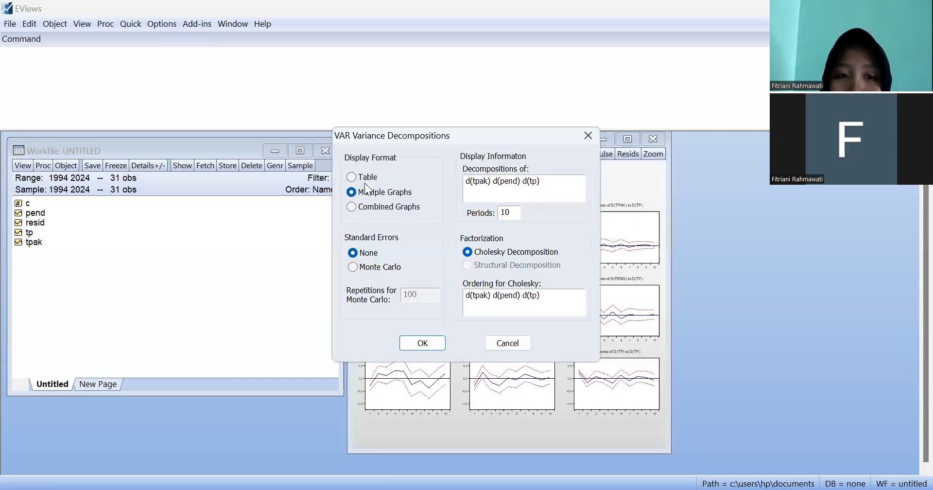
pyautogui.click(357, 178)
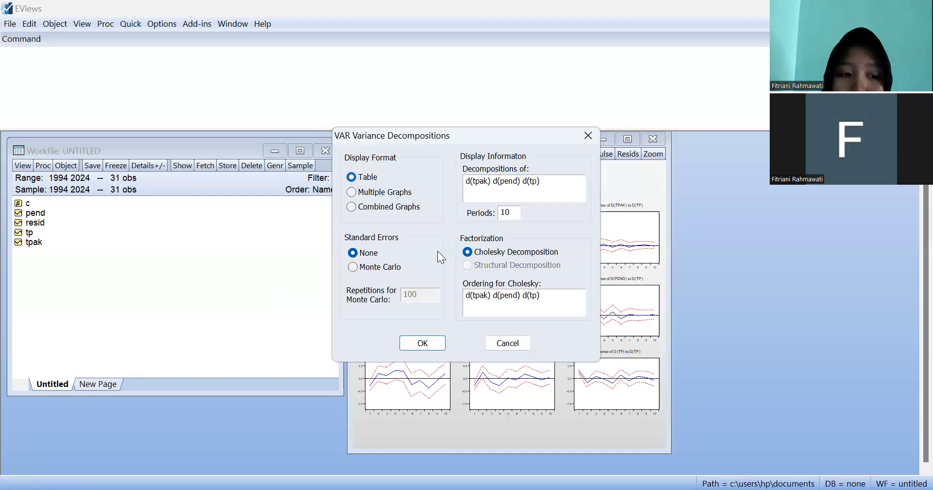
pyautogui.click(430, 349)
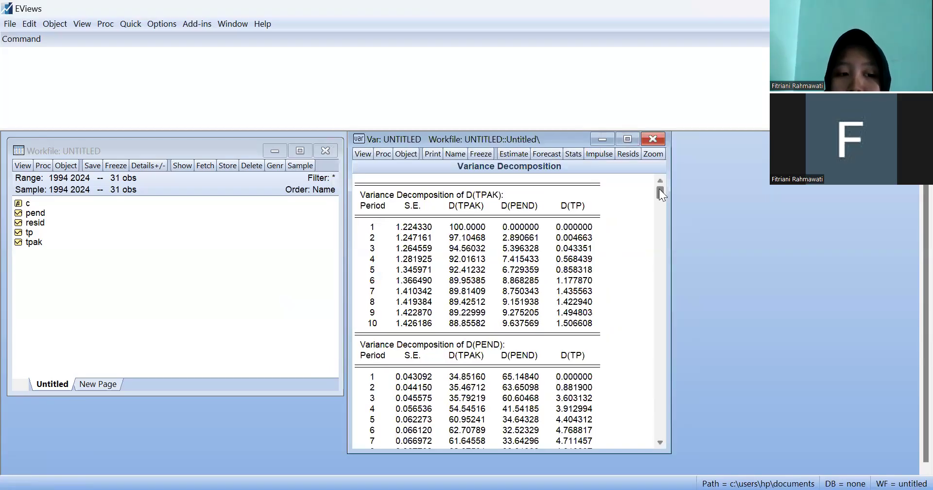
# Examine the variance decomposition tables of D(TPAK), D(PEND) and D(TP) across all periods
pyautogui.moveTo(658, 244); pyautogui.dragTo(654, 283)
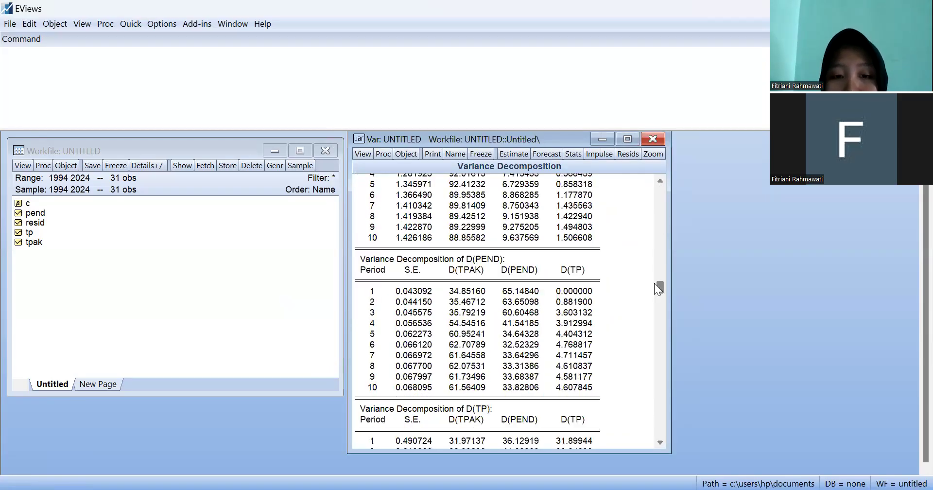
pyautogui.moveTo(650, 338); pyautogui.dragTo(650, 467)
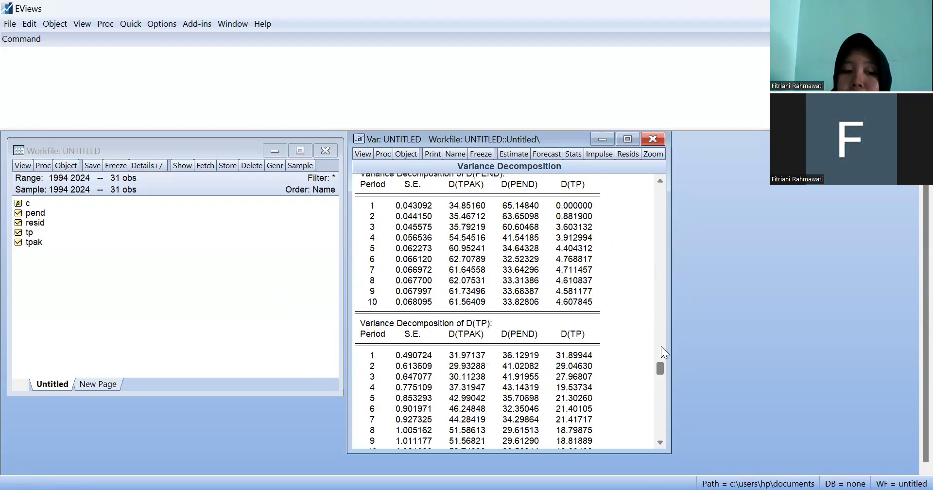
pyautogui.scroll(5, 645, 222)
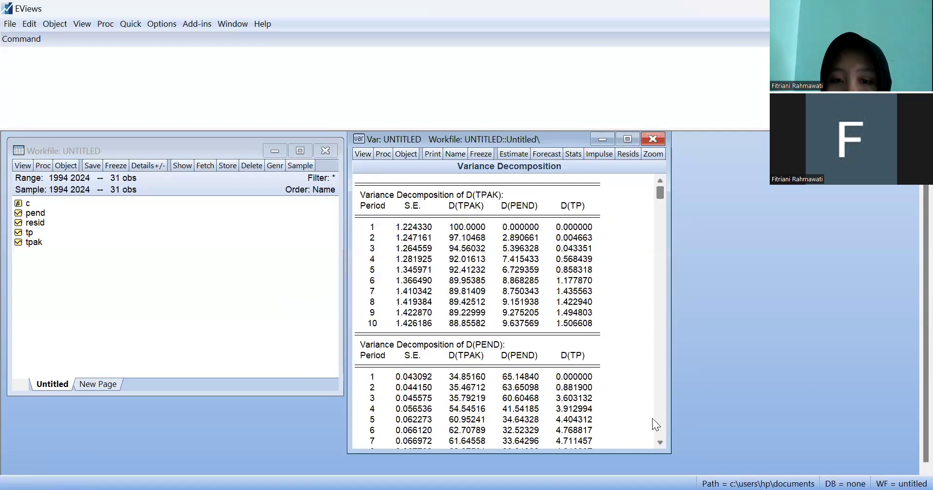
pyautogui.scroll(-6, 638, 218)
pyautogui.scroll(5, 647, 189)
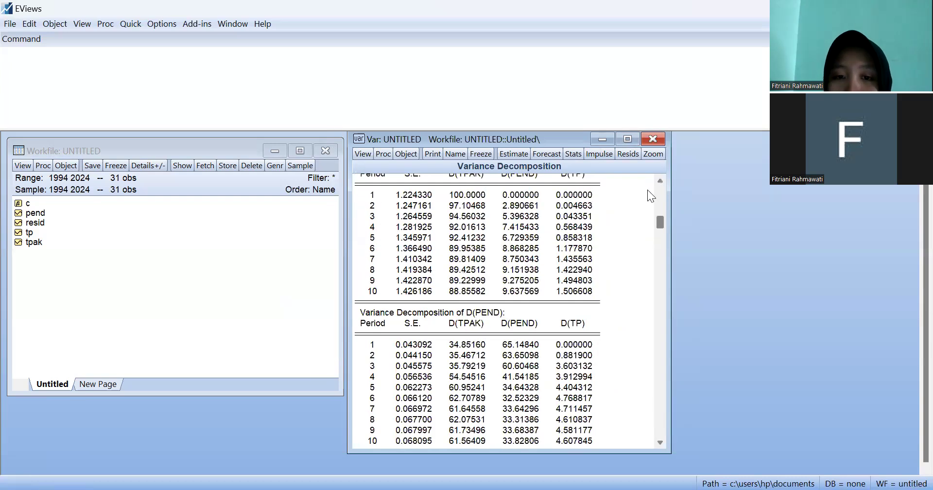
pyautogui.scroll(1, 530, 208)
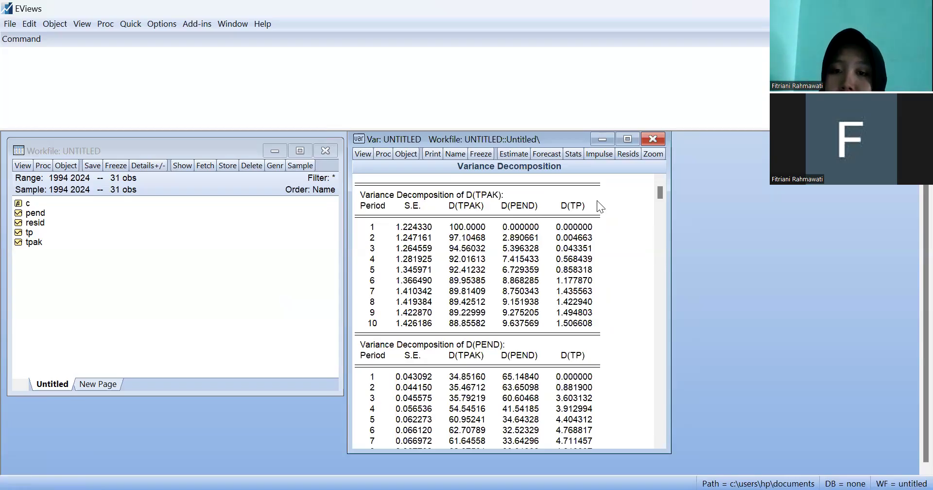
pyautogui.scroll(-3, 591, 195)
pyautogui.scroll(3, 591, 191)
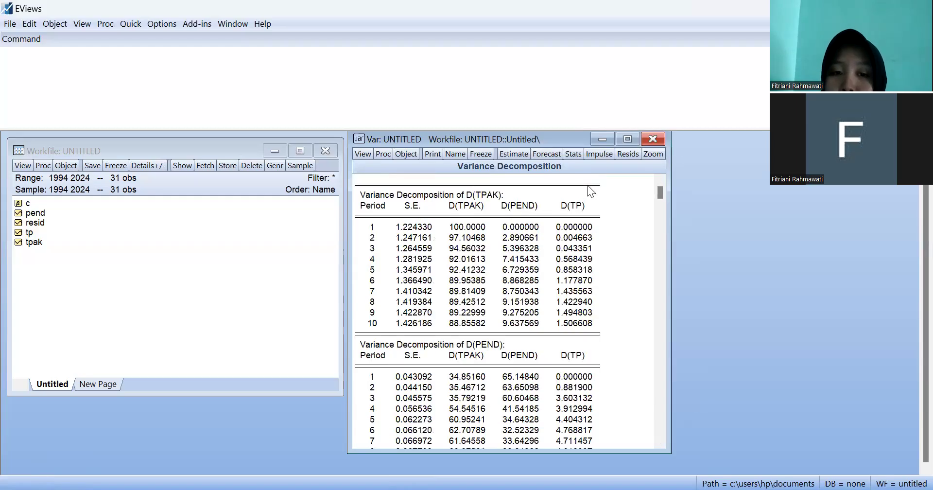